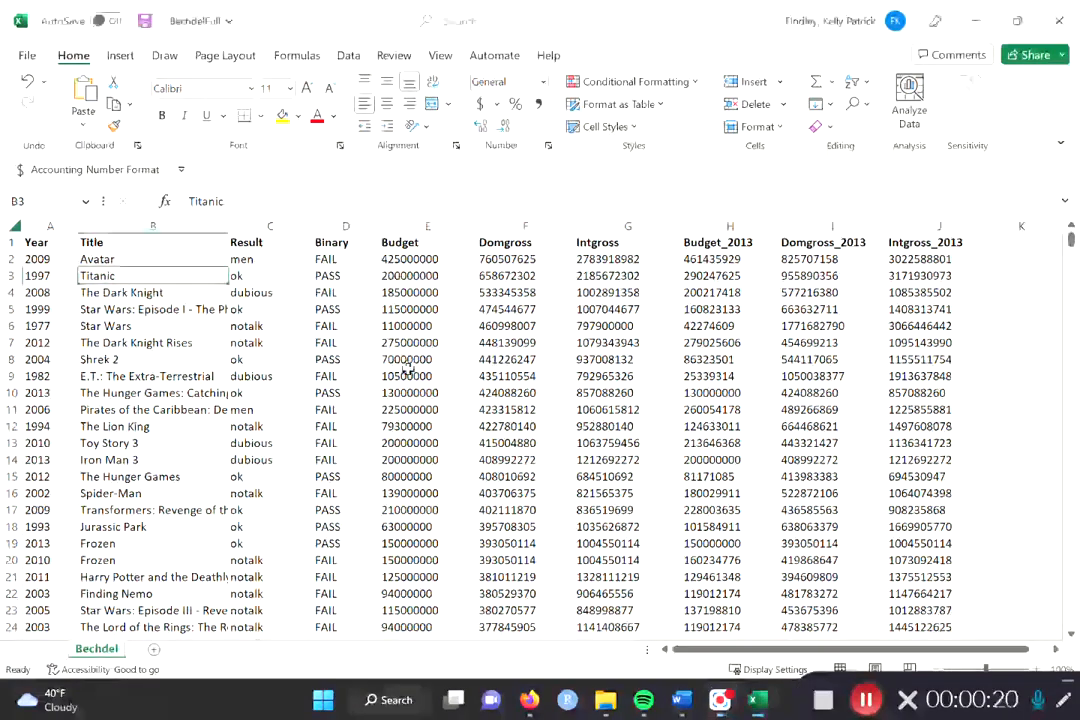
Turn on filters for every header column of the movie table, starting from the Year header cell
left_click_drag(40, 259, 940, 259)
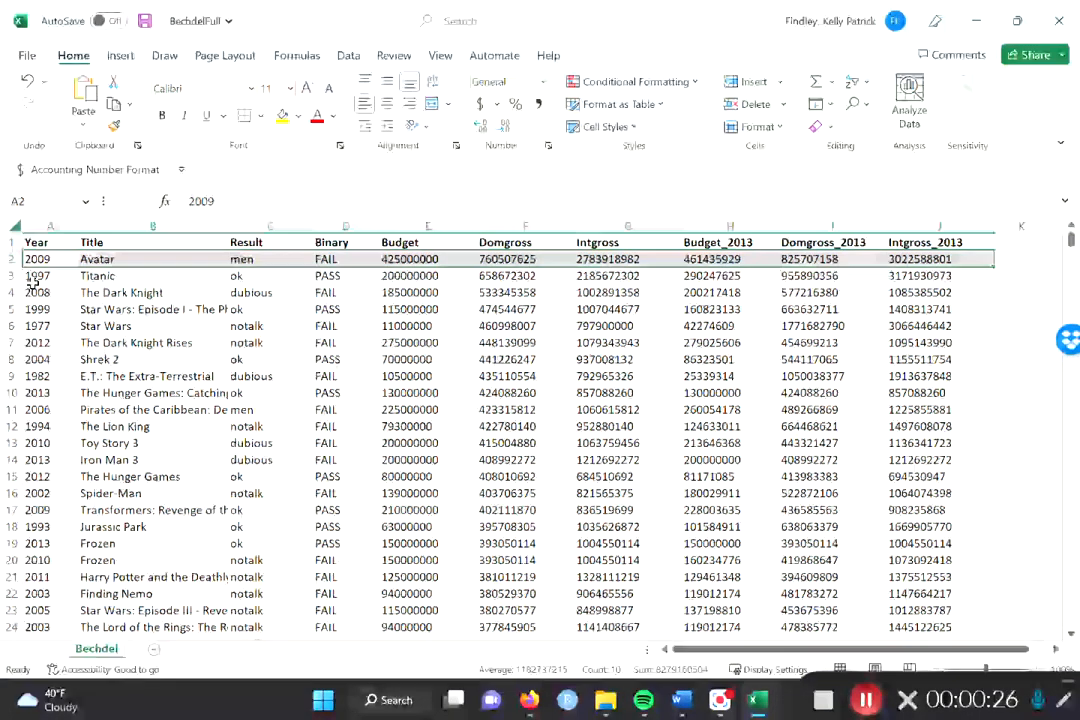
left_click(74, 294)
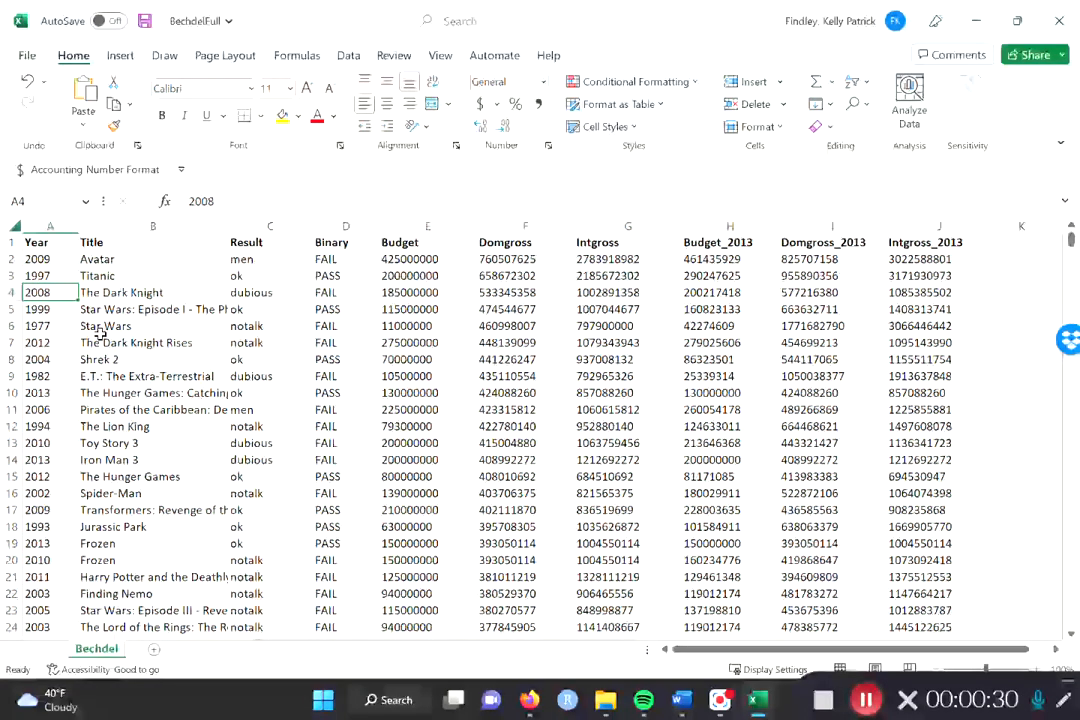
key("Up")
key("Up")
key("Up")
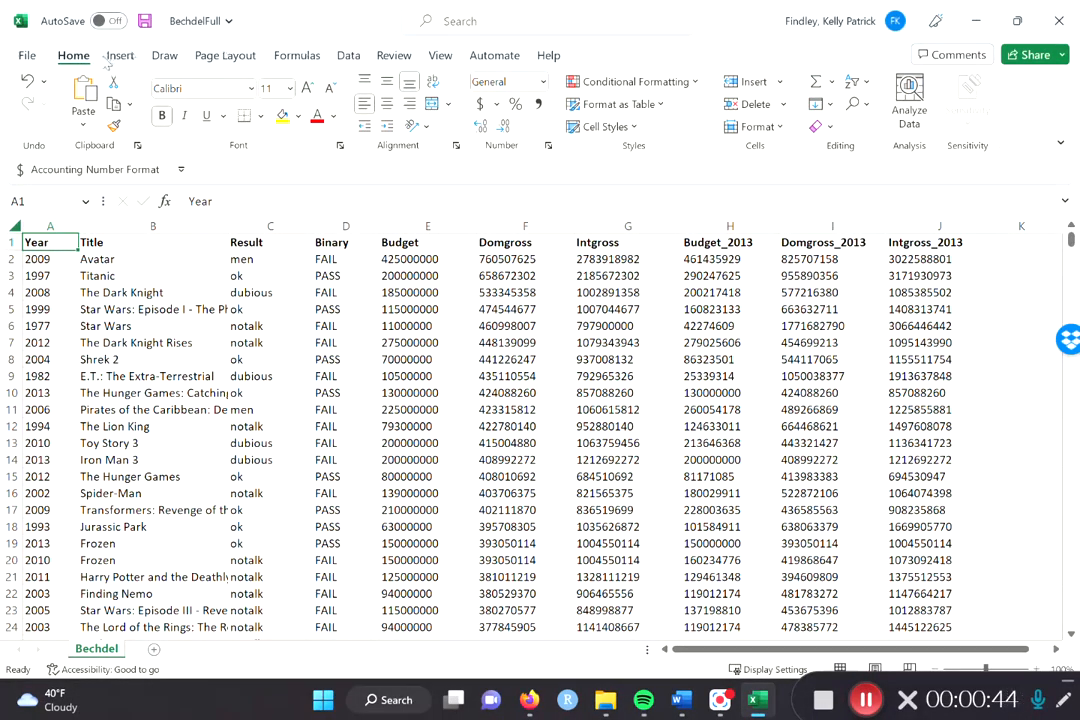
left_click(348, 58)
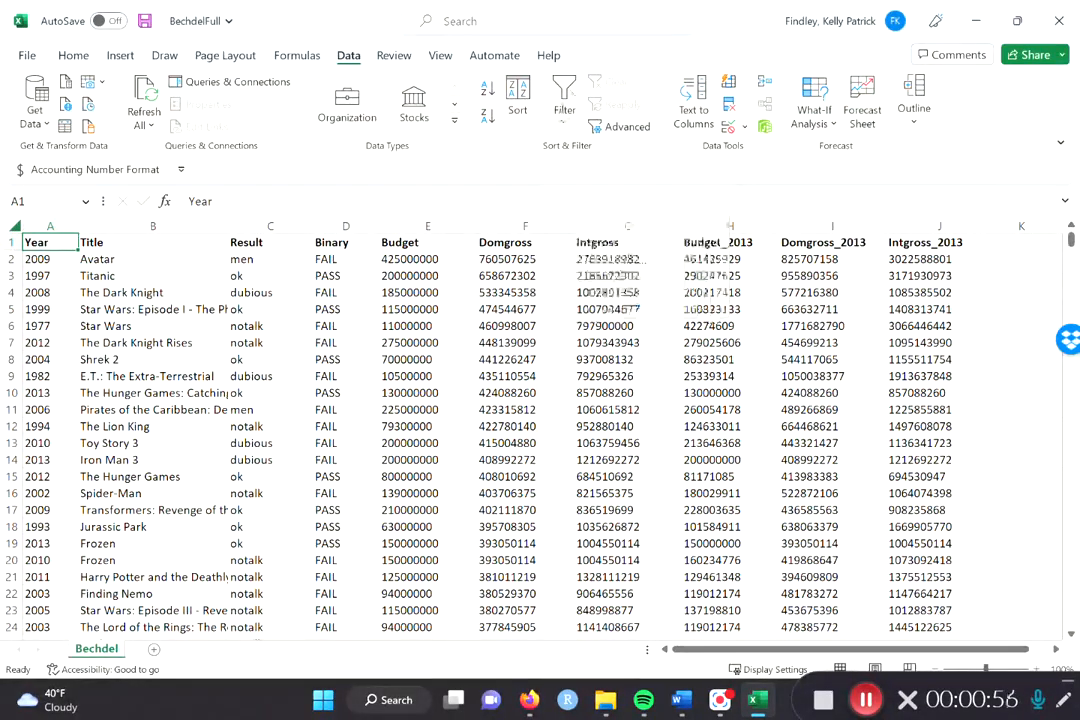
left_click(562, 112)
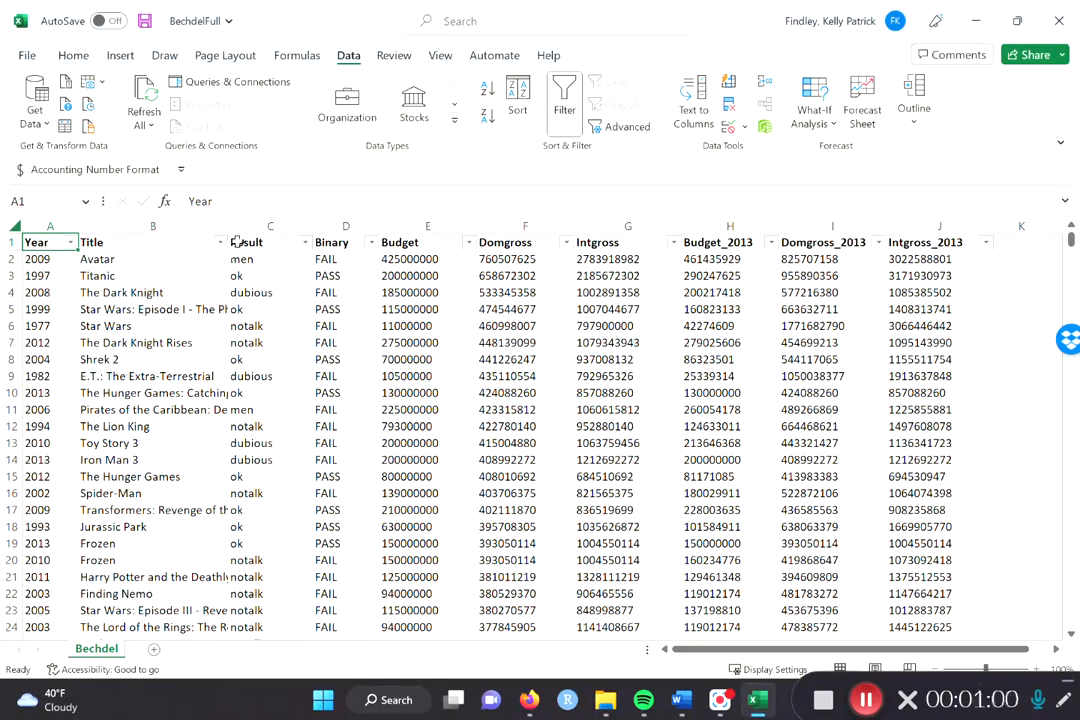
Restrict the filter to the Year column only
left_click(61, 216)
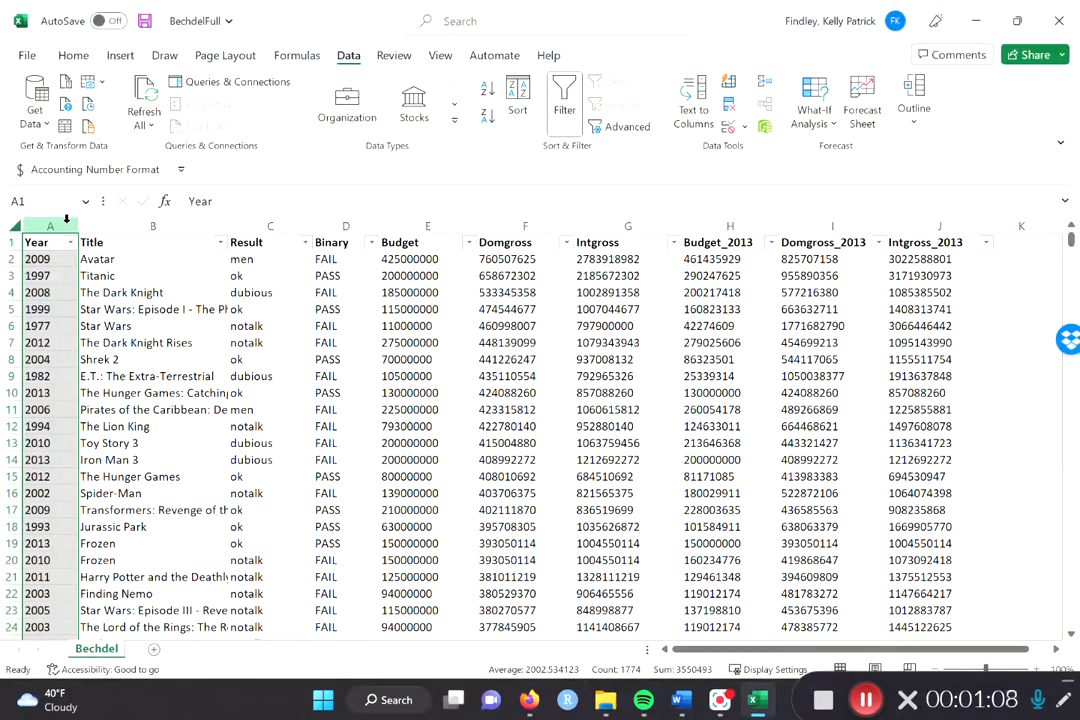
left_click(565, 100)
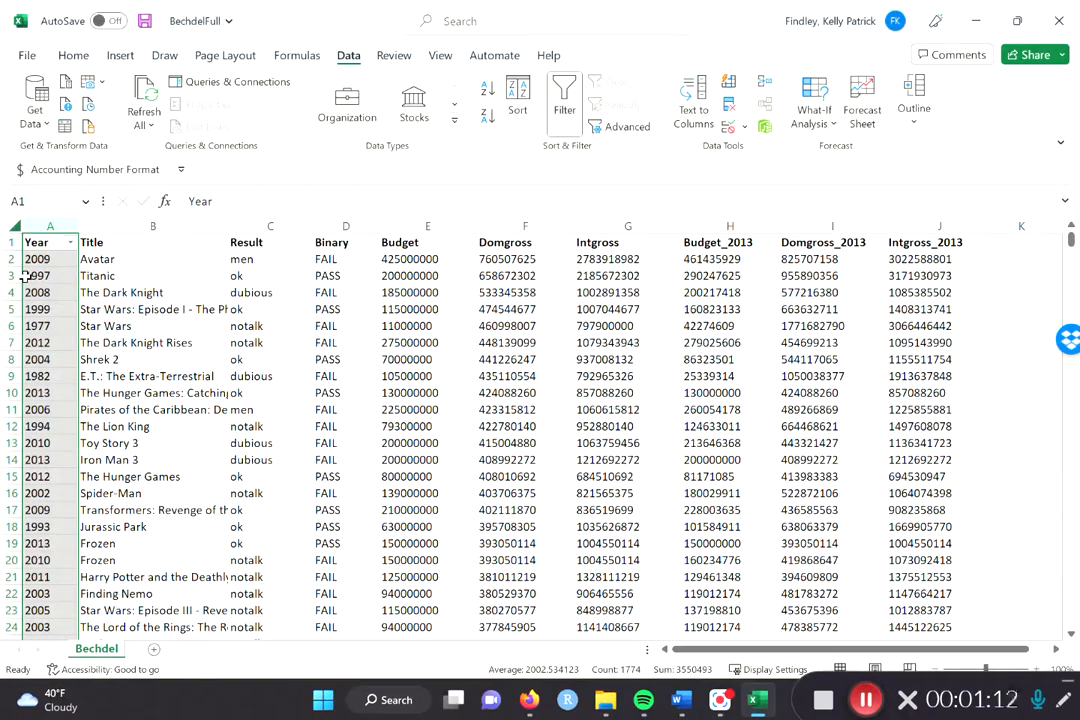
left_click(189, 329)
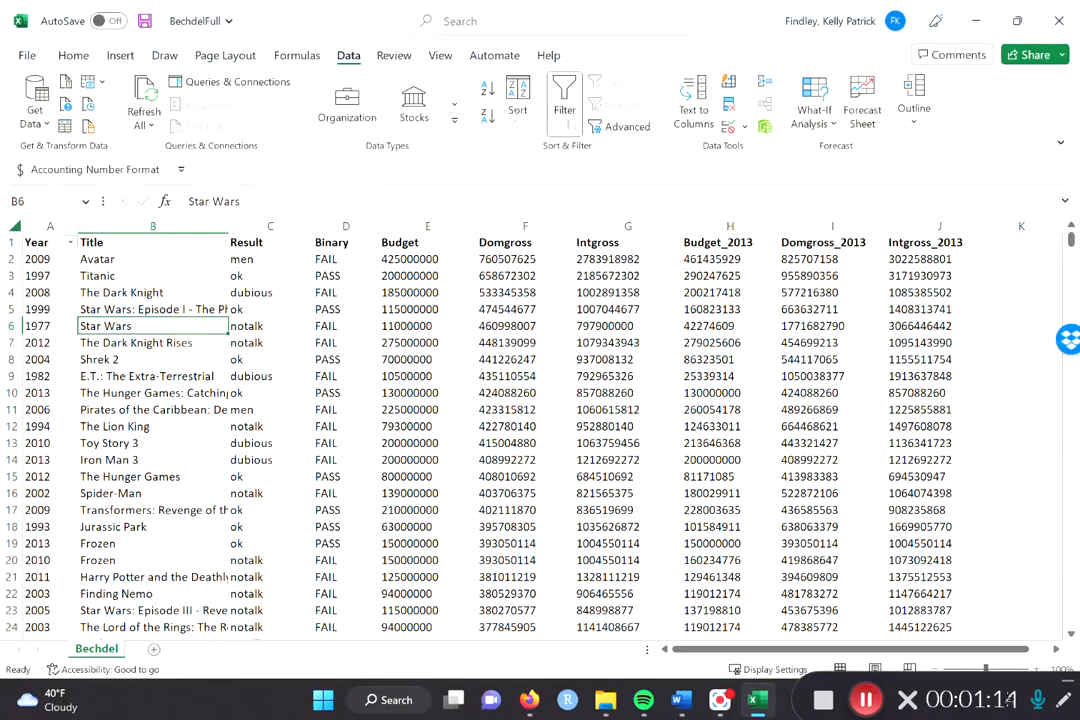
Reapply the filter to all header columns and sort the table by Year from largest to smallest
left_click(567, 110)
left_click(567, 110)
left_click(40, 242)
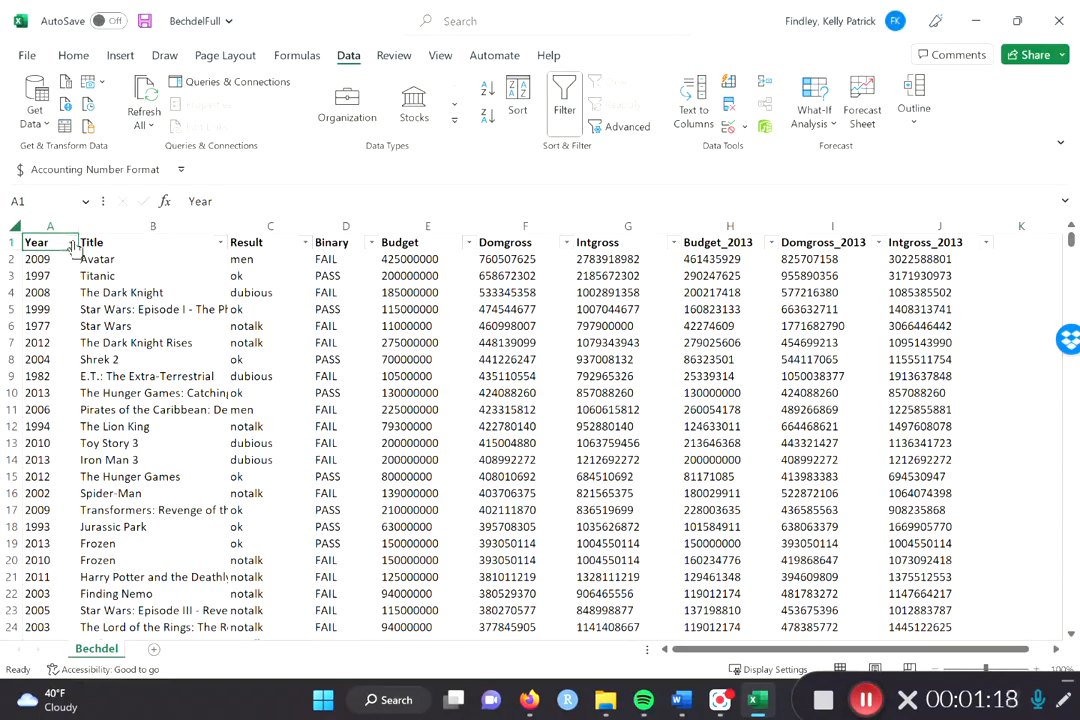
left_click(70, 242)
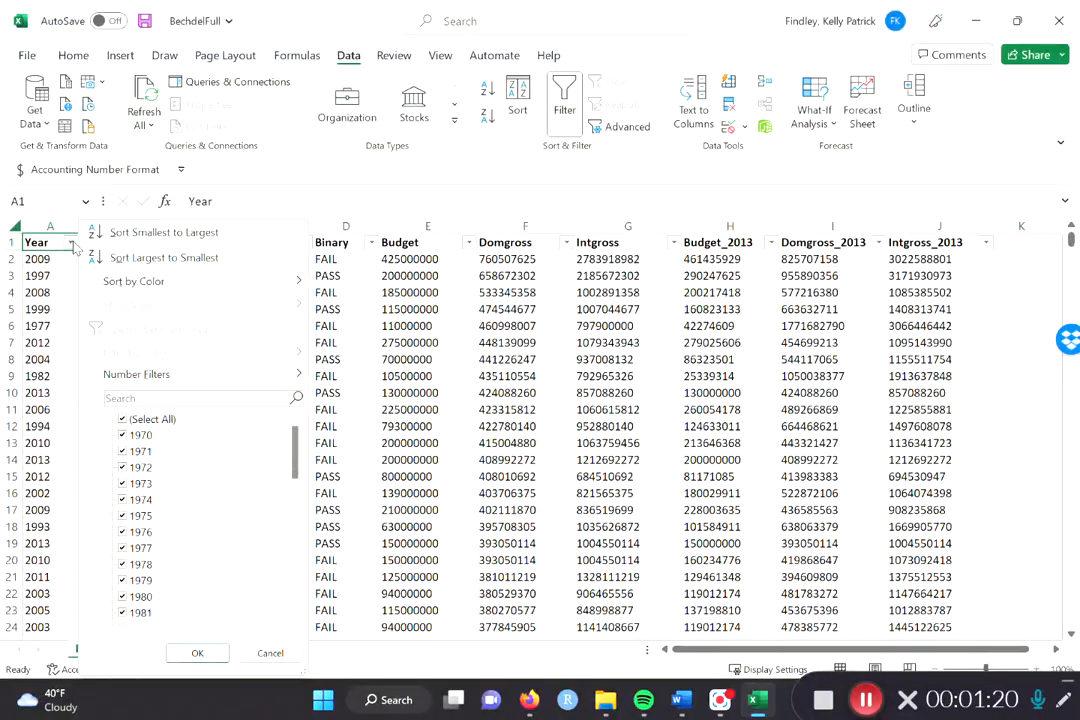
left_click(185, 259)
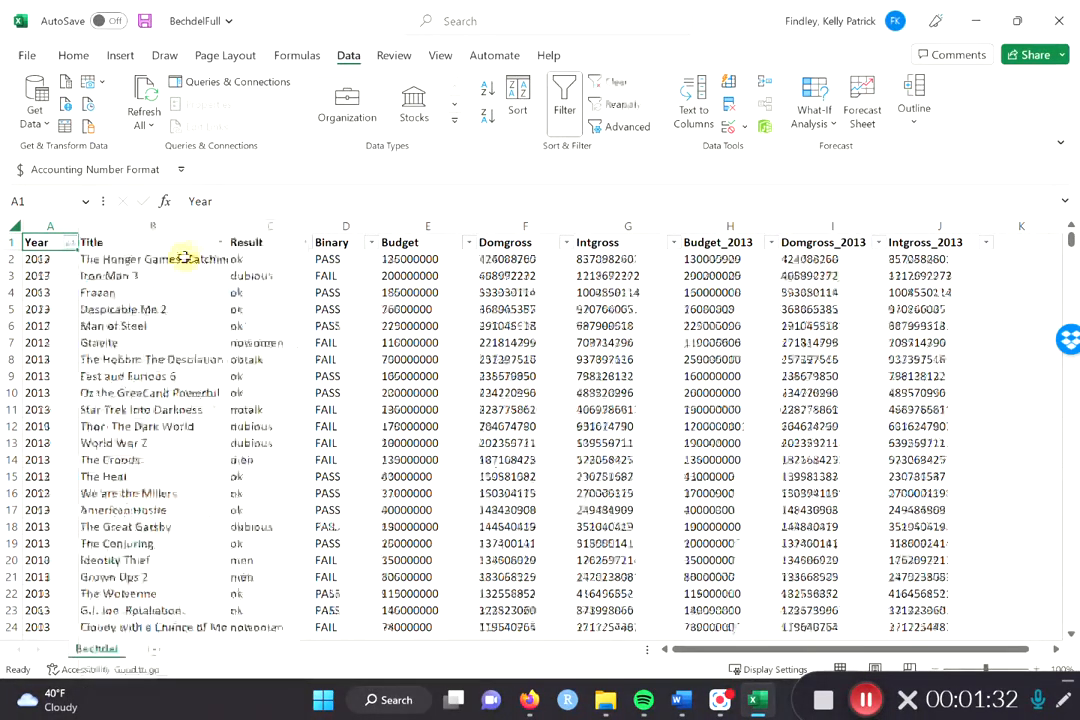
Examine the sorted Year column and check whether each movie's other columns moved along with its year
left_click(62, 262)
left_click(61, 220)
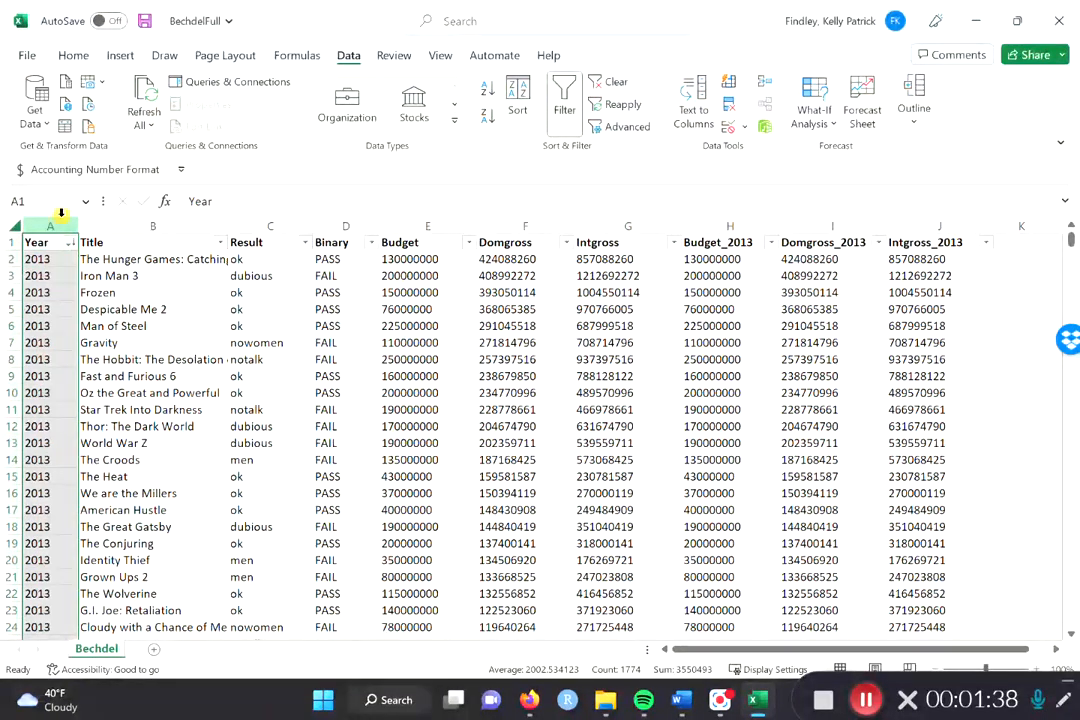
left_click_drag(100, 260, 958, 611)
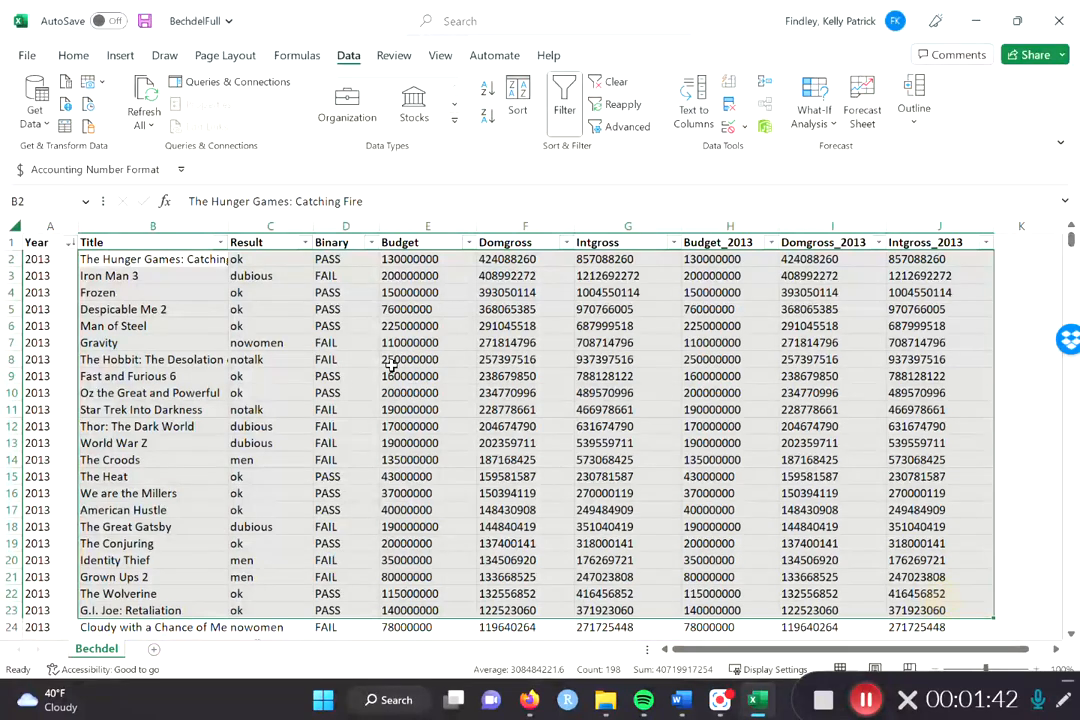
left_click(262, 326)
left_click(73, 262)
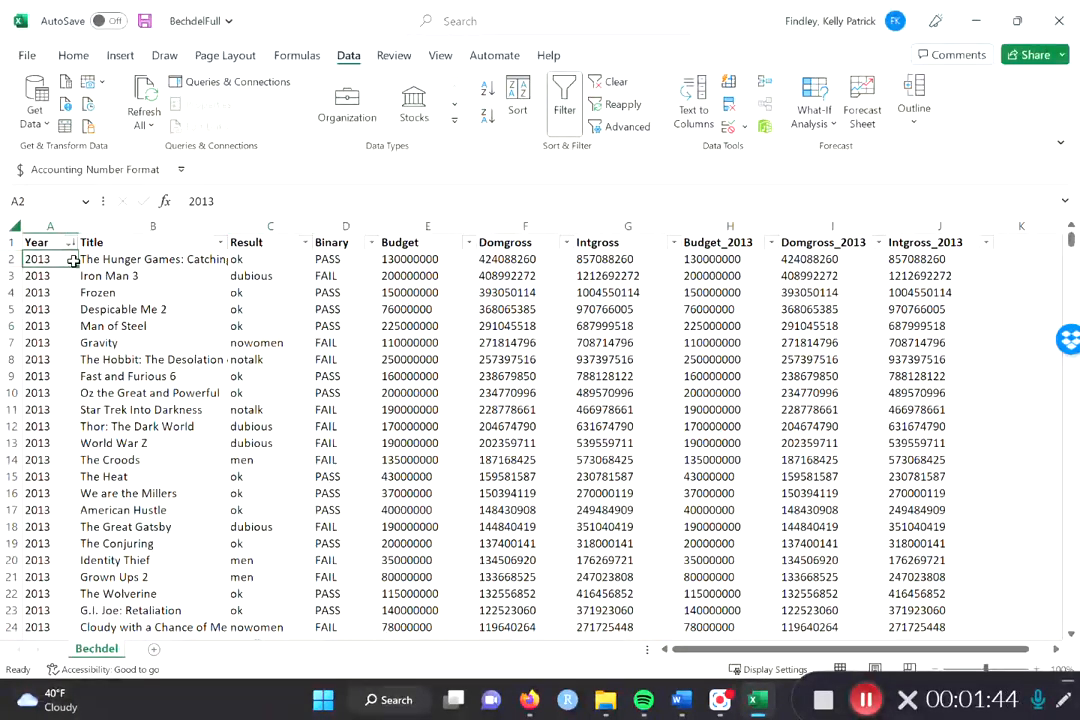
left_click_drag(73, 262, 952, 264)
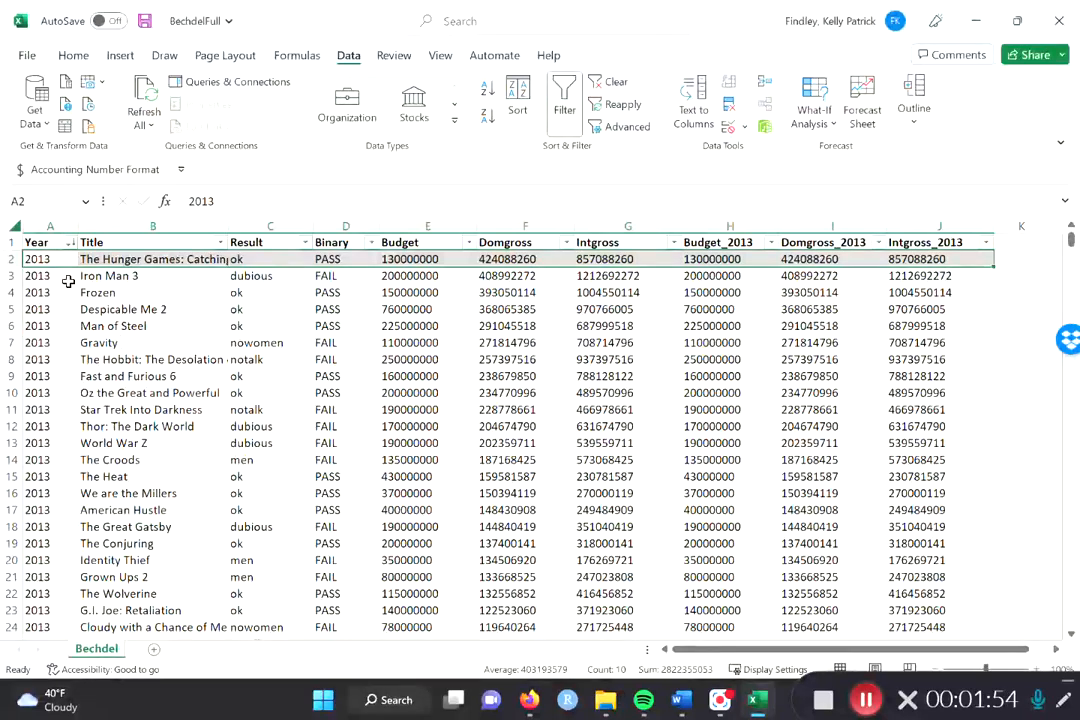
left_click(70, 277)
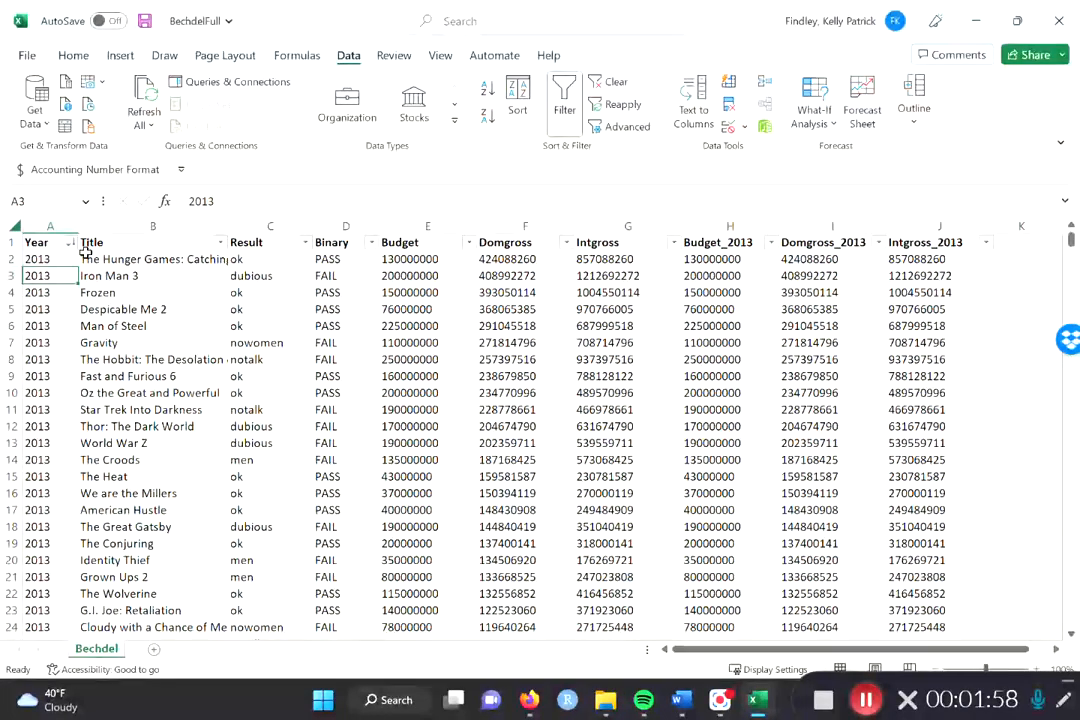
left_click(65, 258)
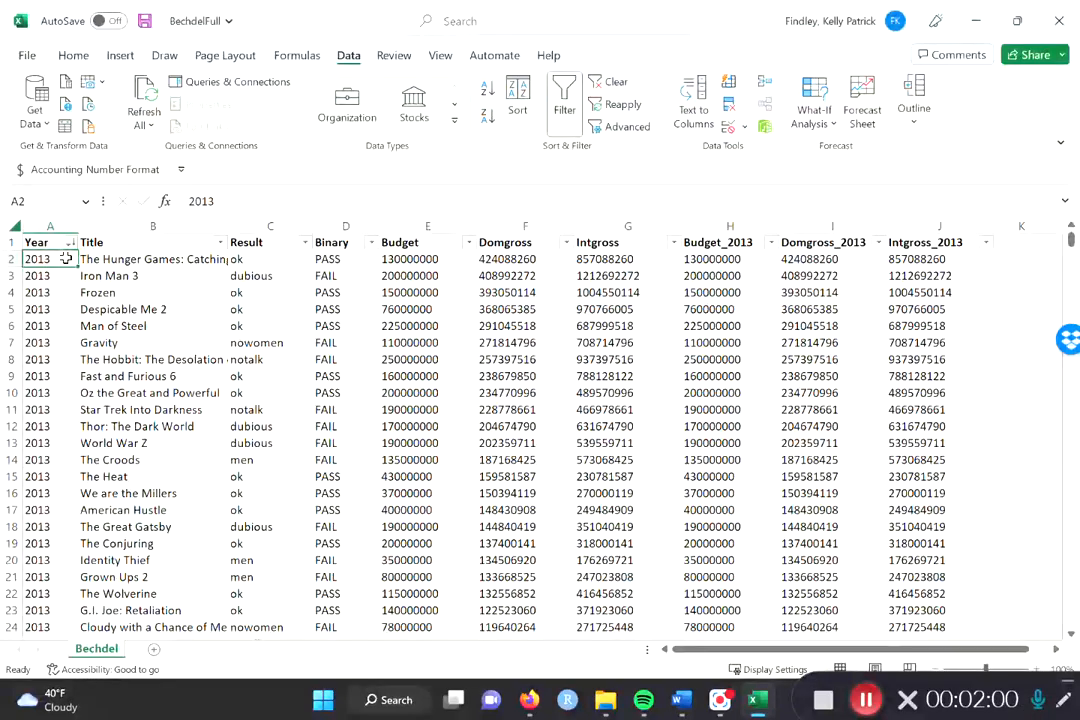
Undo the Year sort and remove the filters from all header columns
left_click(80, 56)
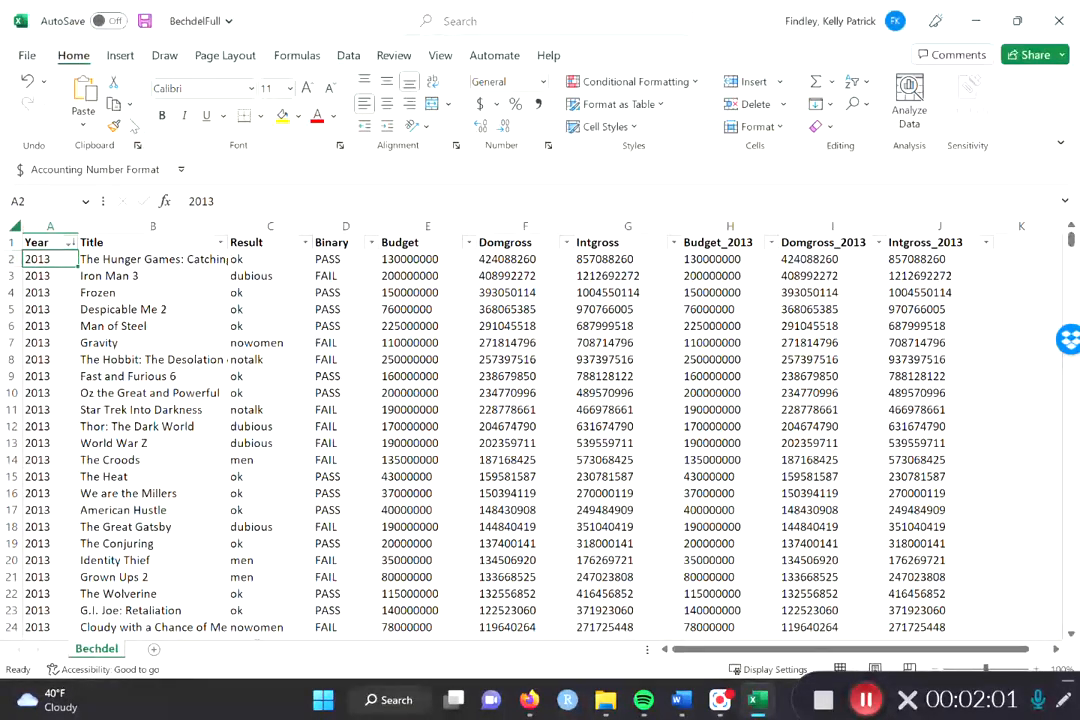
left_click(28, 80)
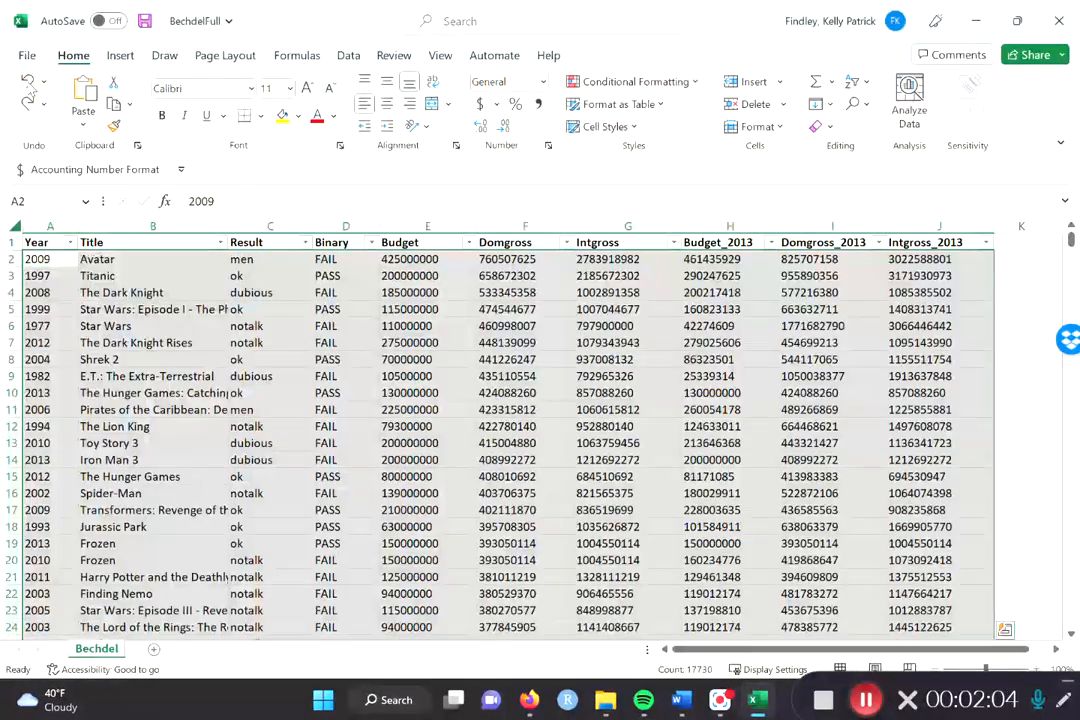
left_click(136, 285)
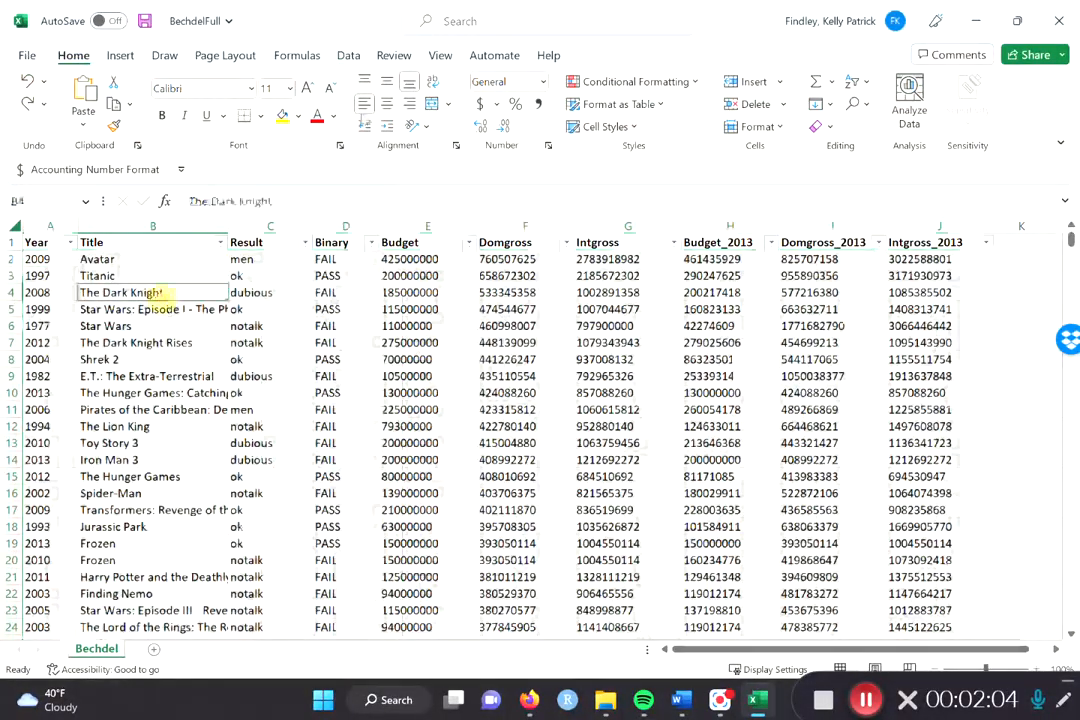
left_click(348, 57)
left_click(564, 100)
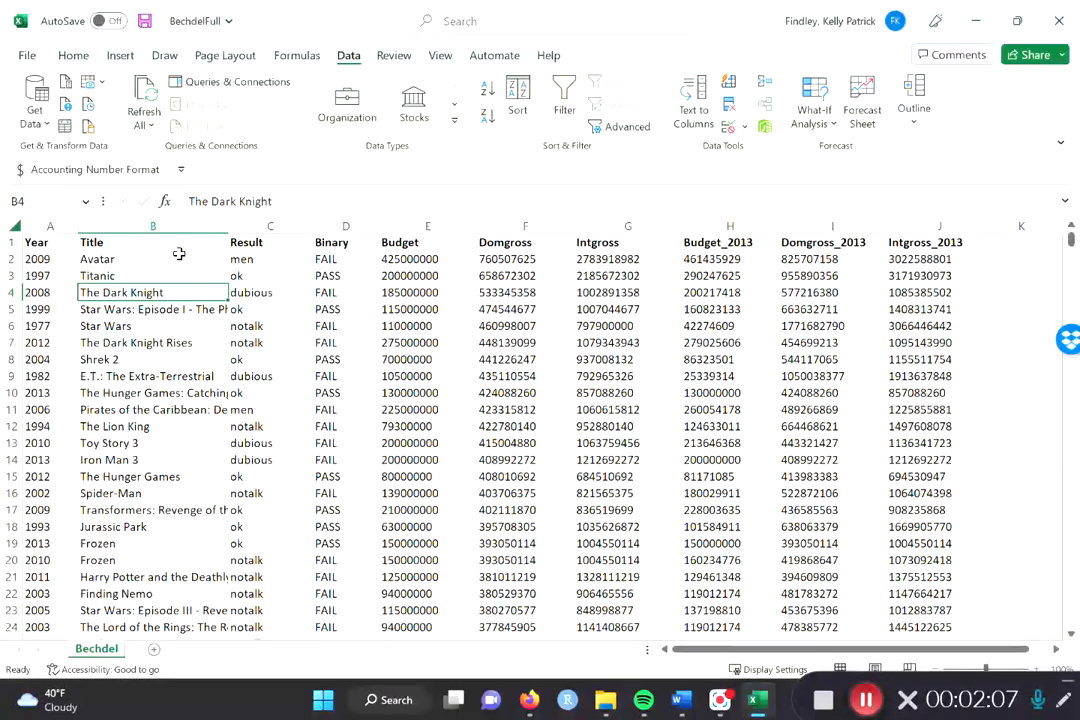
Apply a filter to the Year column only
left_click(50, 226)
left_click(564, 100)
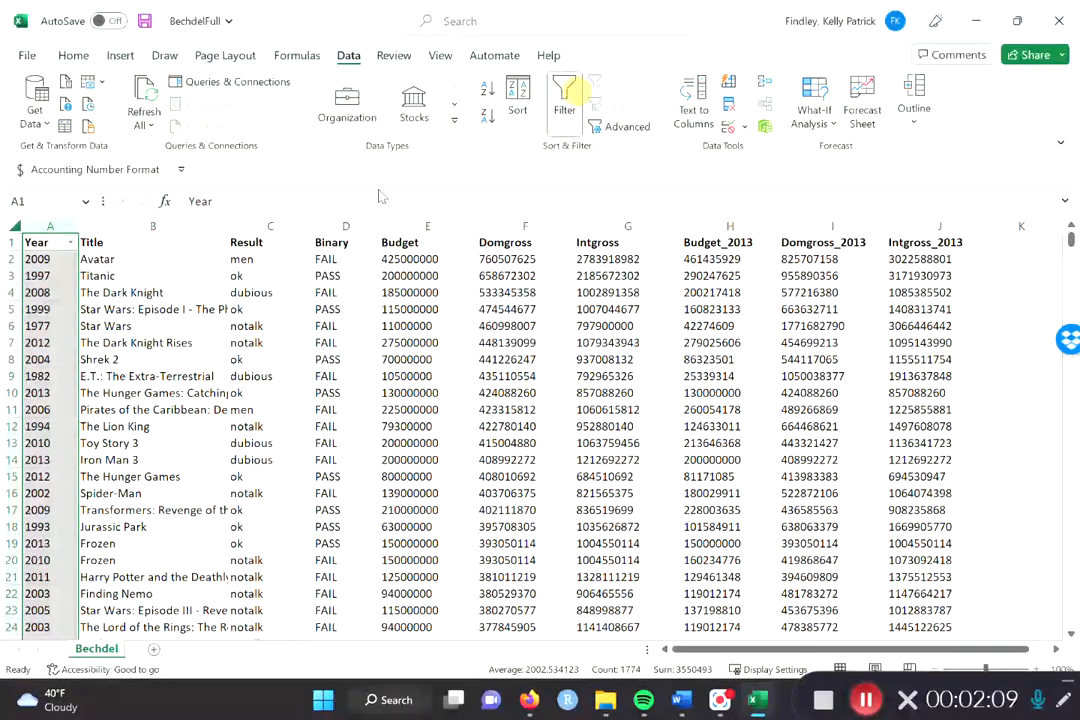
left_click(205, 258)
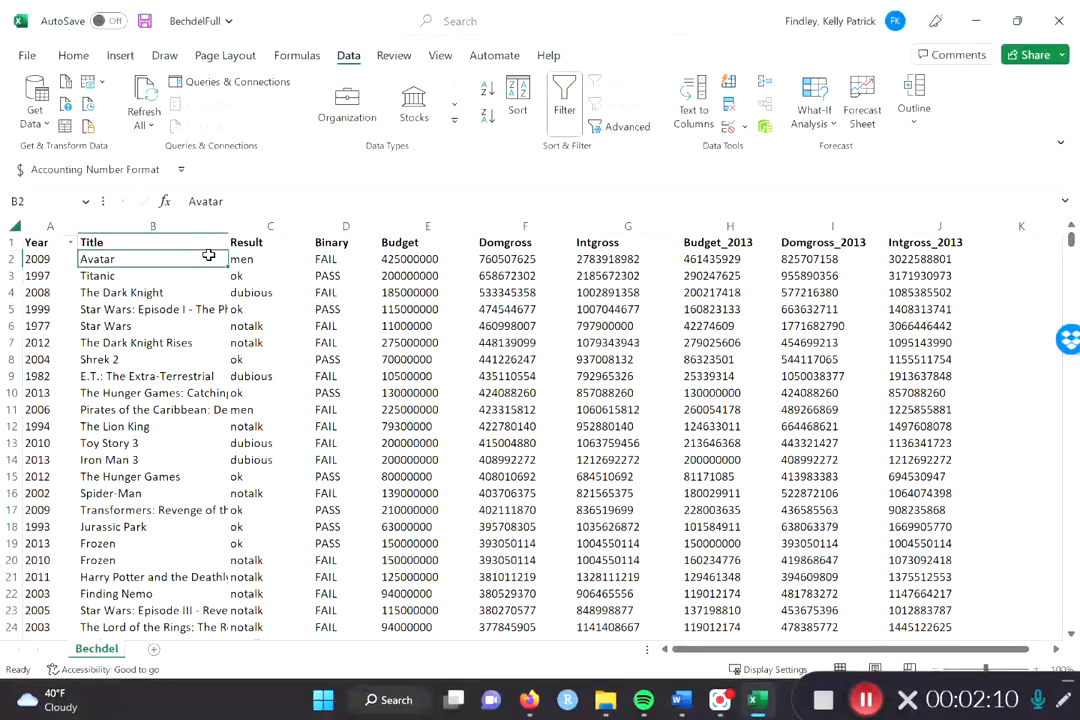
Sort Year from largest to smallest, continuing with the current selection so only that column is sorted
left_click(59, 242)
left_click(70, 242)
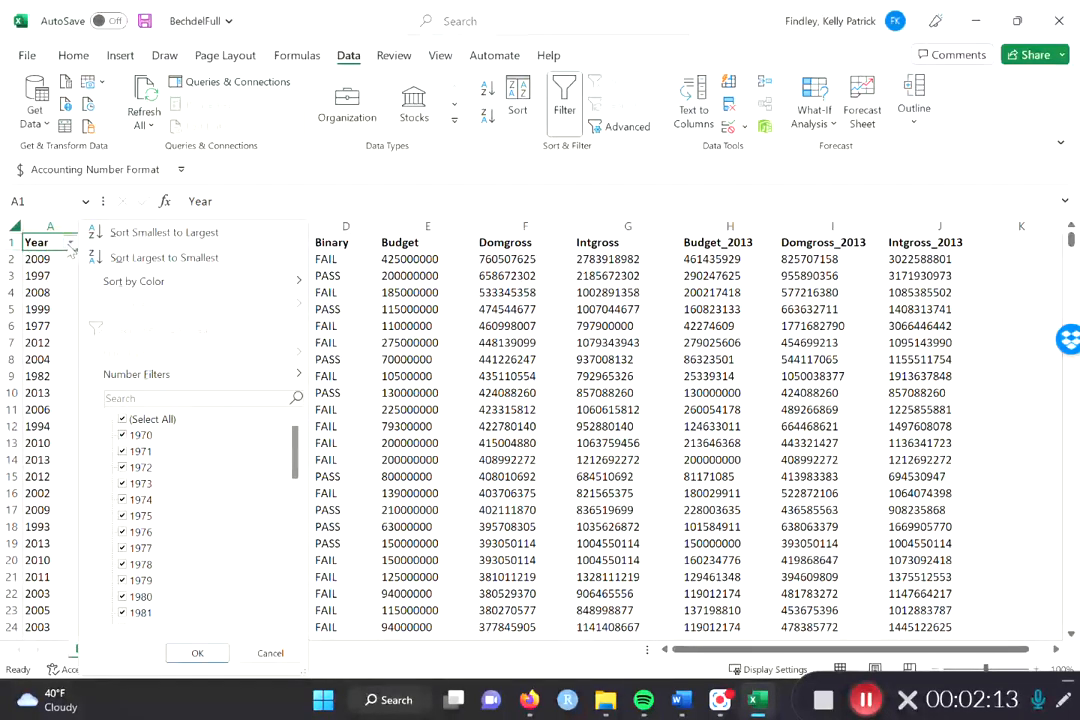
left_click(143, 258)
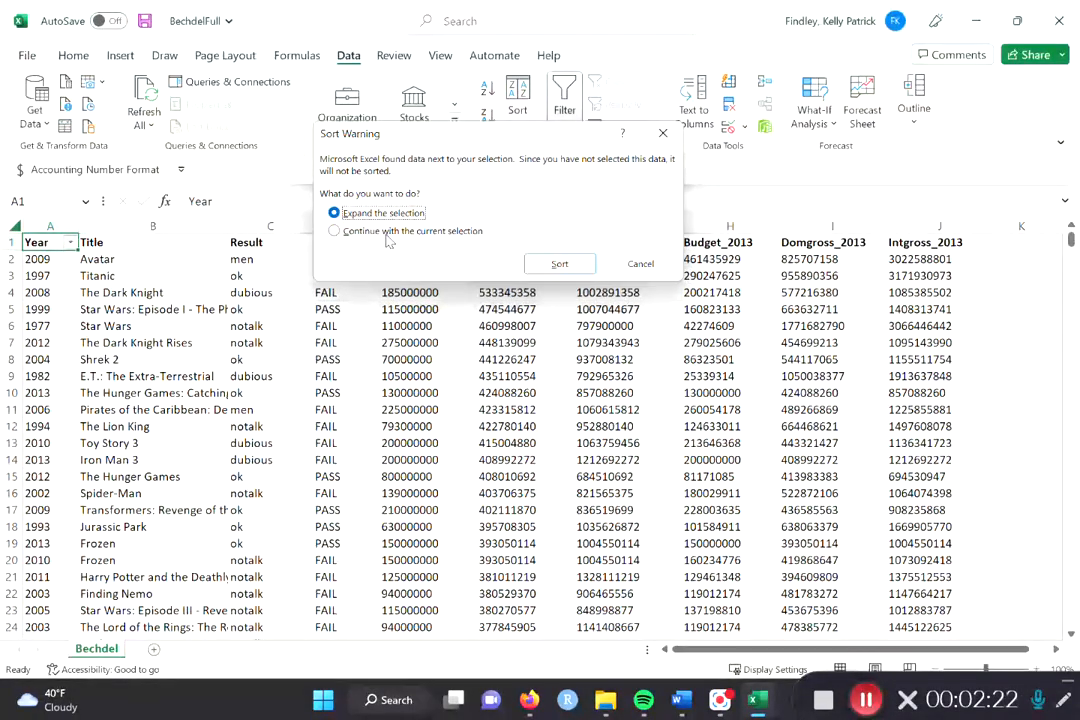
left_click(388, 233)
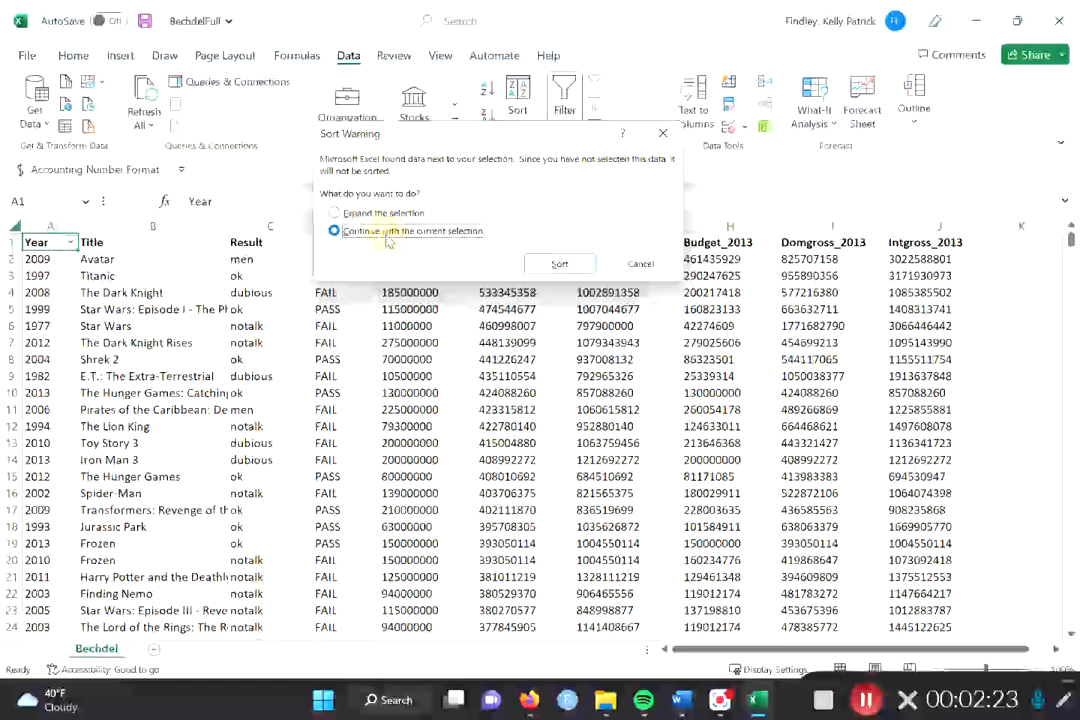
left_click(559, 264)
Compare the sorted Year values with the movie titles and other data columns beside them
left_click(63, 259)
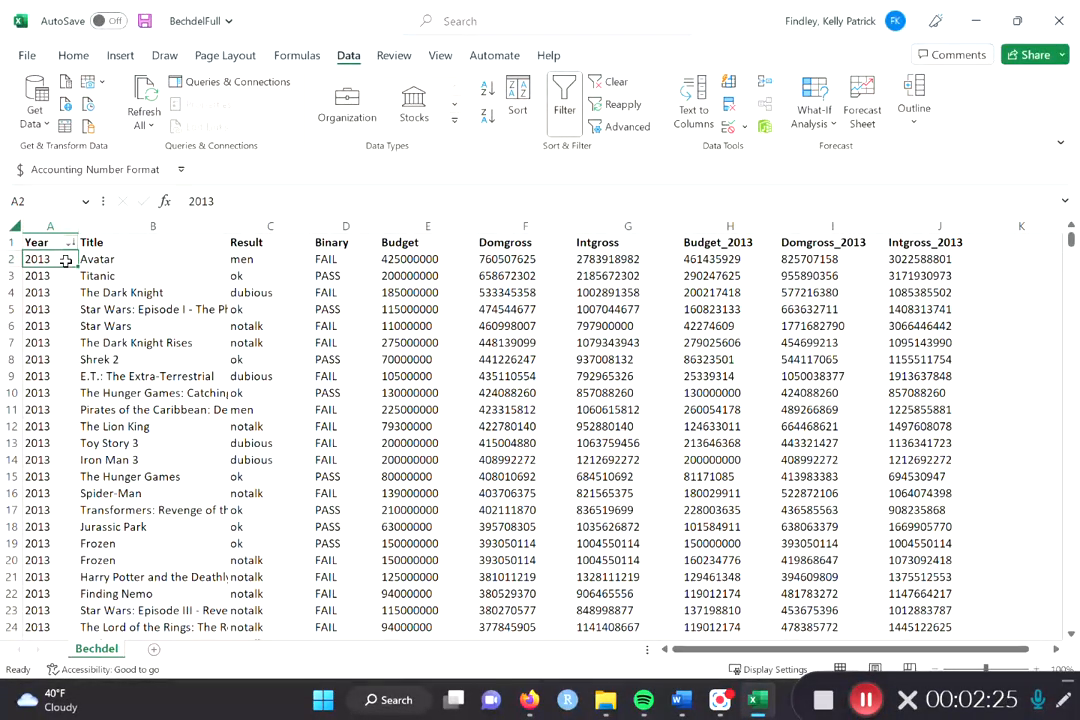
left_click_drag(63, 259, 53, 510)
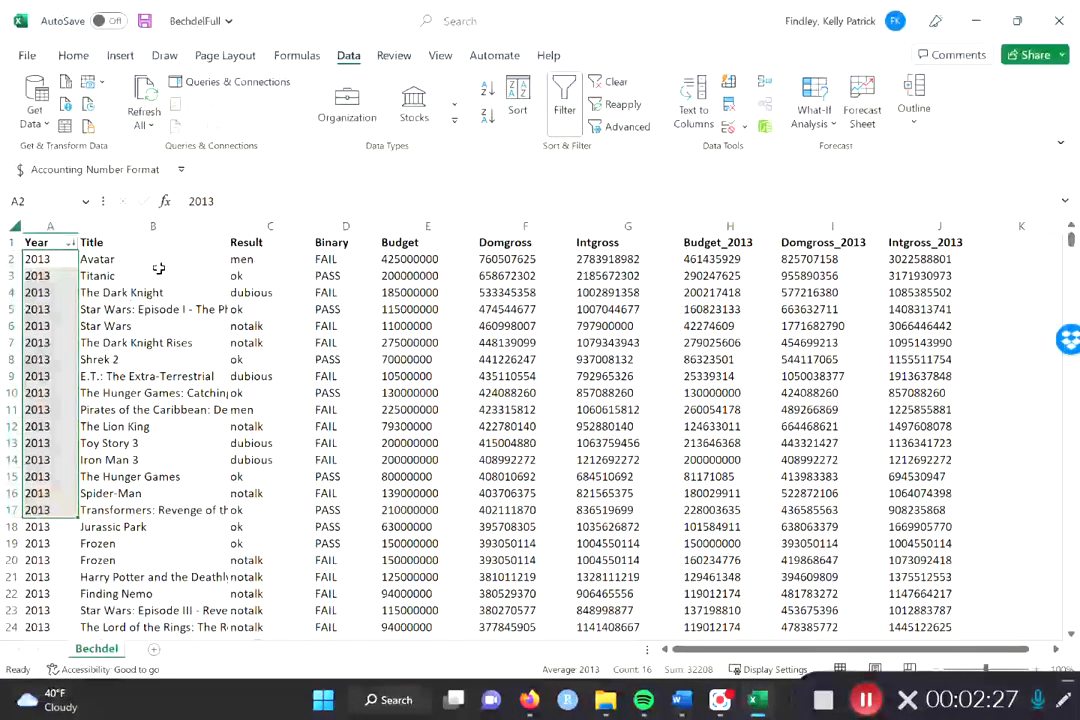
left_click_drag(158, 268, 990, 598)
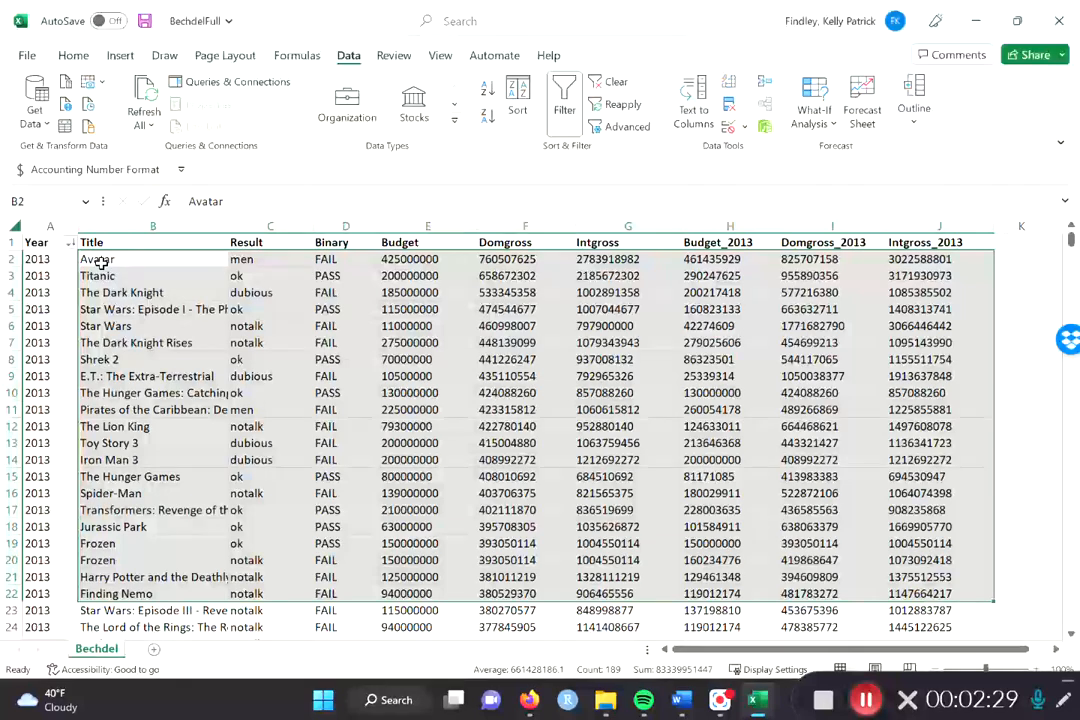
left_click(58, 259)
left_click(121, 257)
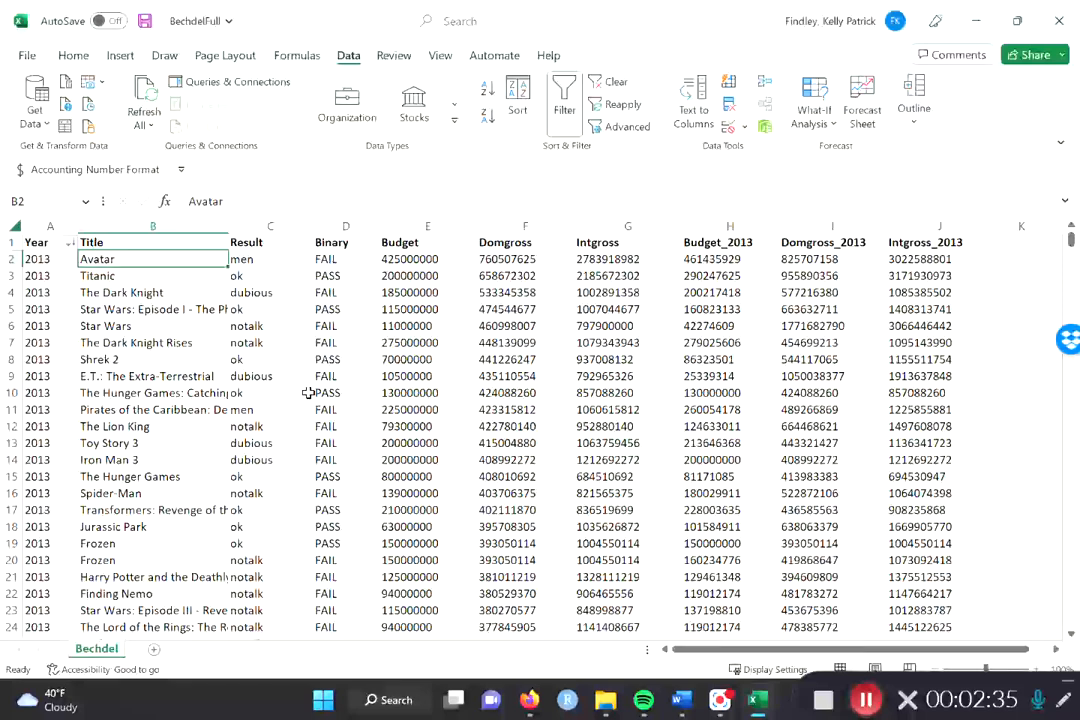
left_click(272, 391)
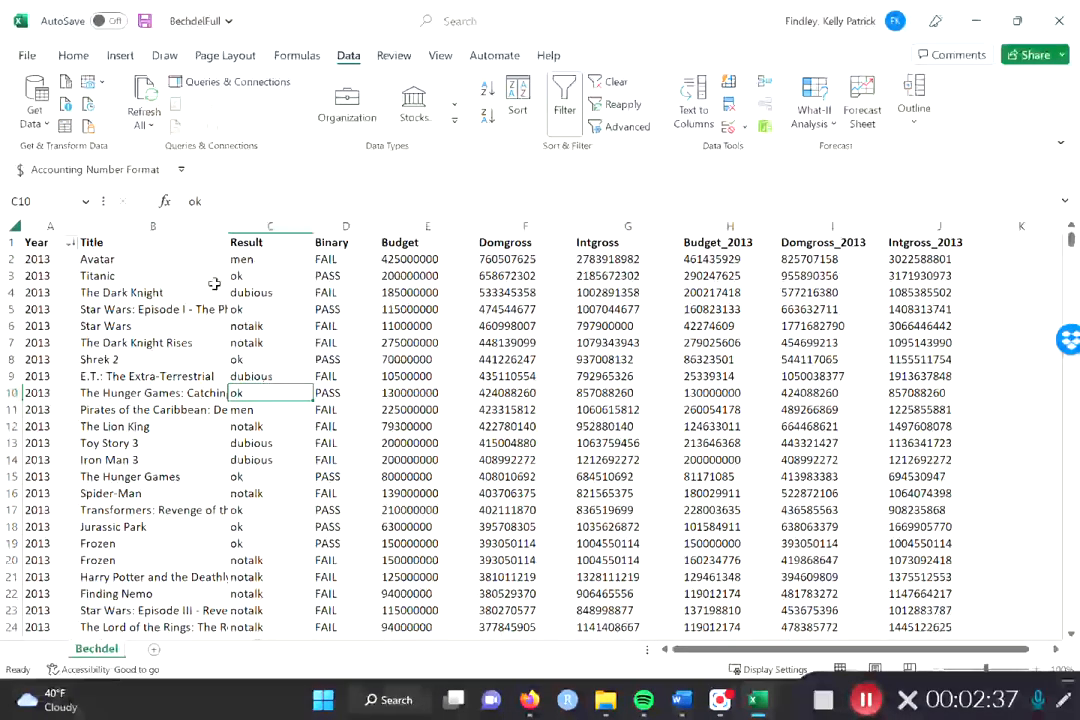
Undo the sort that was applied to the Year column alone
left_click(73, 55)
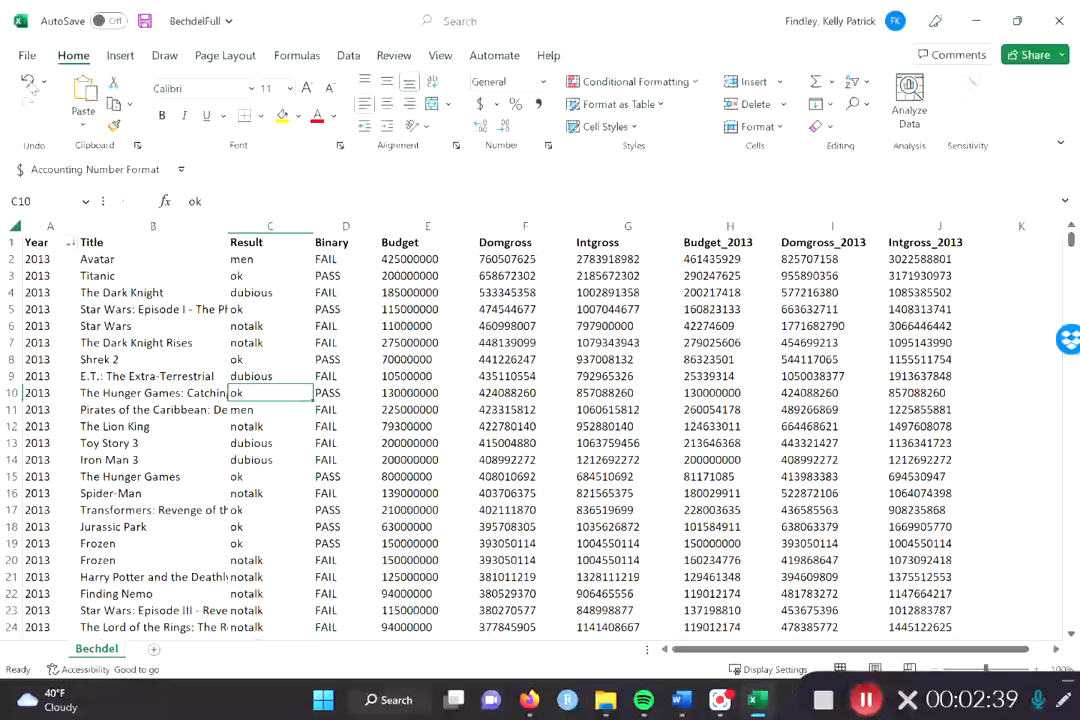
left_click(30, 84)
left_click(113, 310)
Sort Year from largest to smallest again, expanding the selection so the adjacent movie data is sorted too
left_click(71, 243)
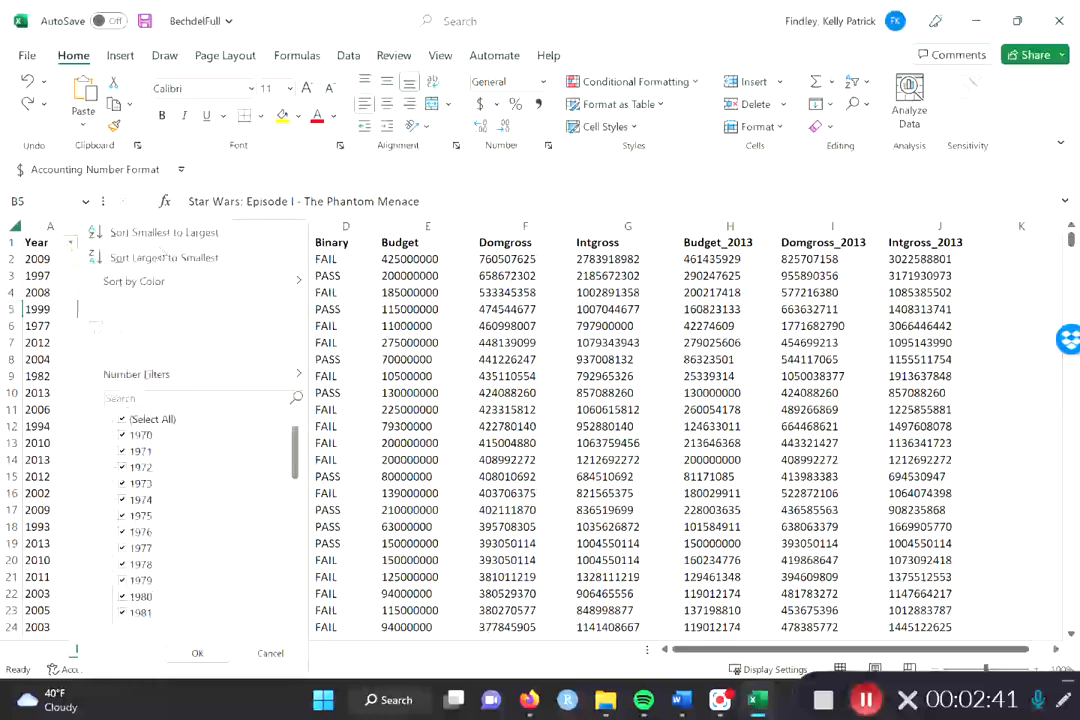
left_click(164, 257)
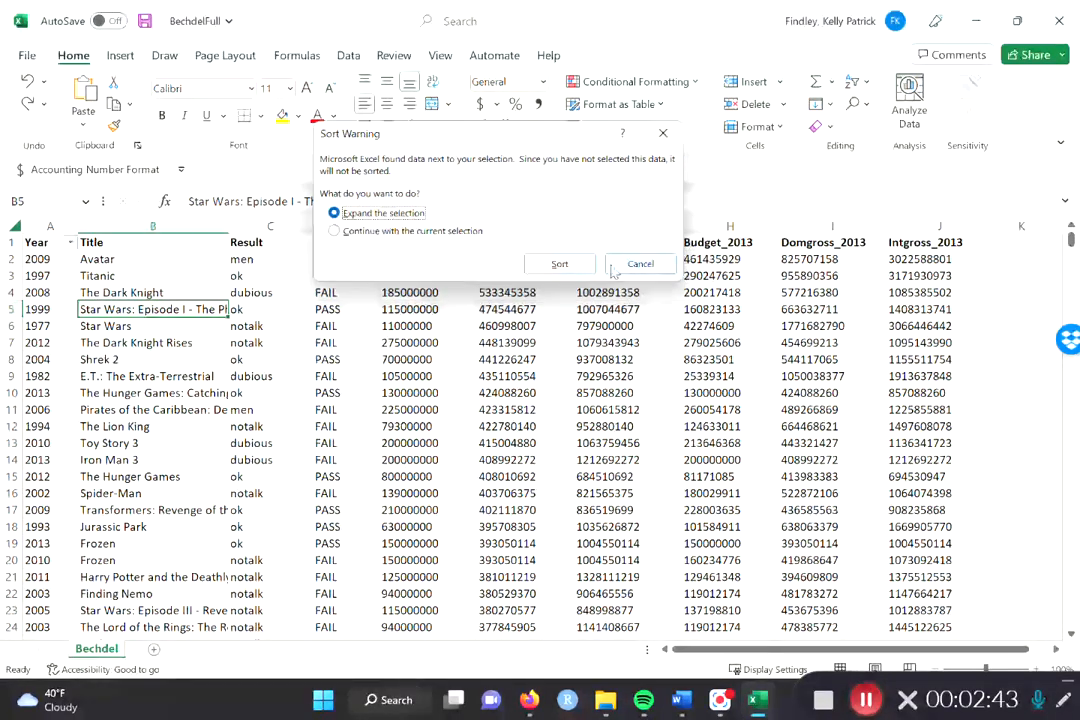
left_click(559, 263)
left_click(67, 258)
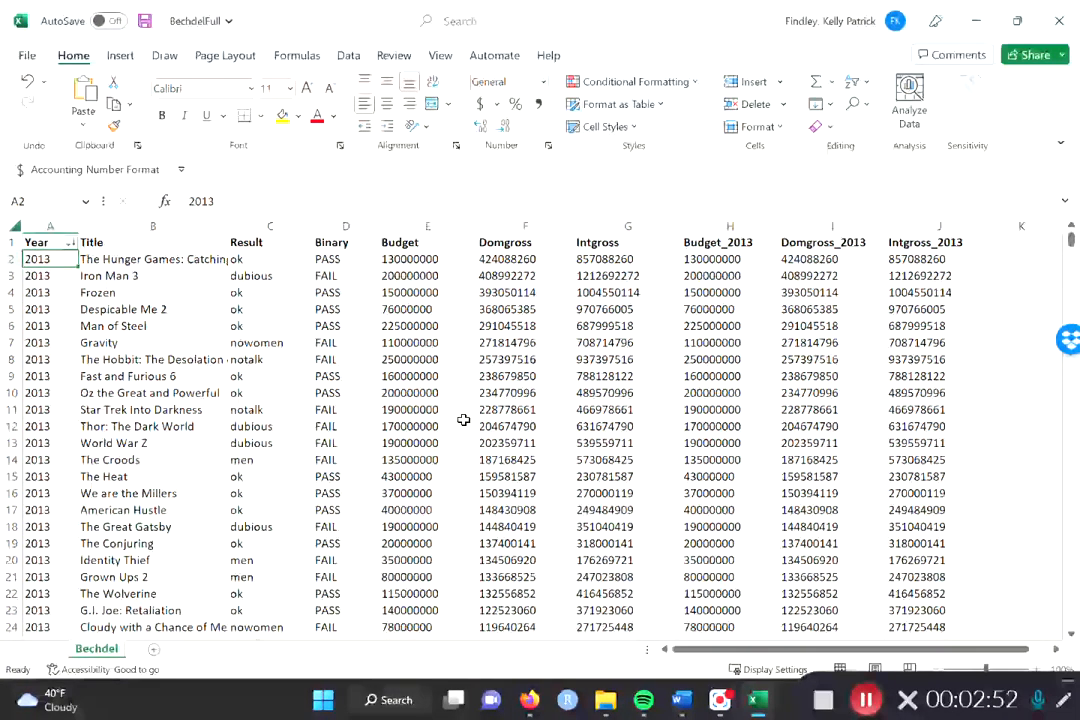
Look over the sort and year choices in the Year column's filter list, leaving them as they are
left_click(70, 243)
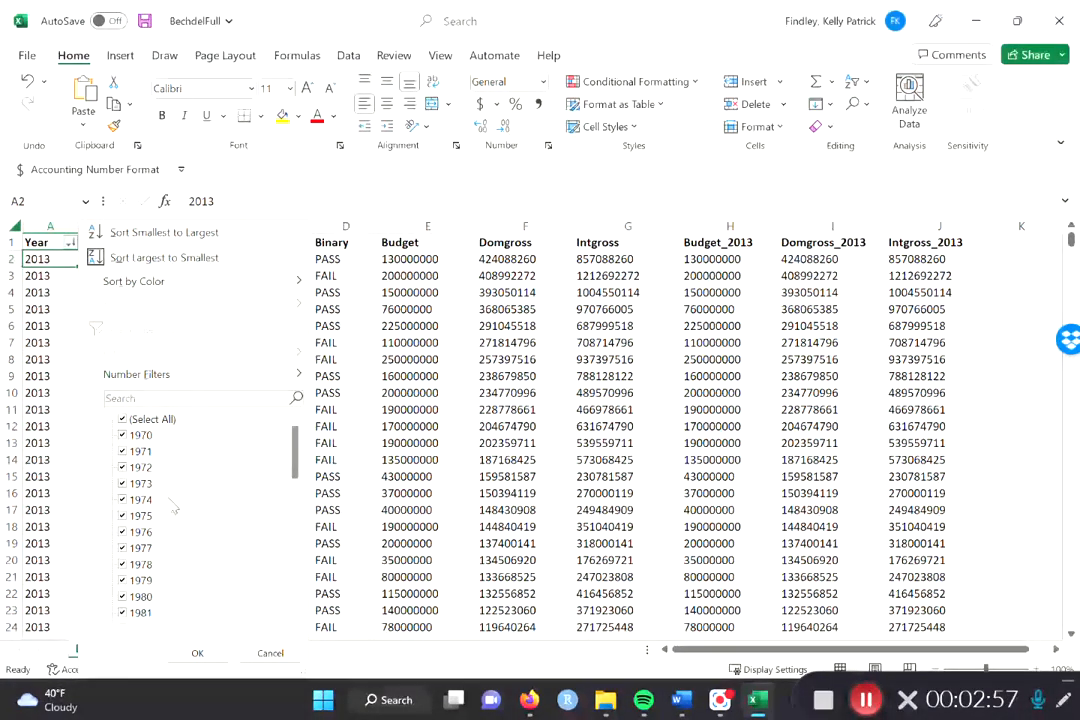
left_click(404, 397)
Replace the Year-only filter with filter controls on all the movie table's column headers
left_click(357, 275)
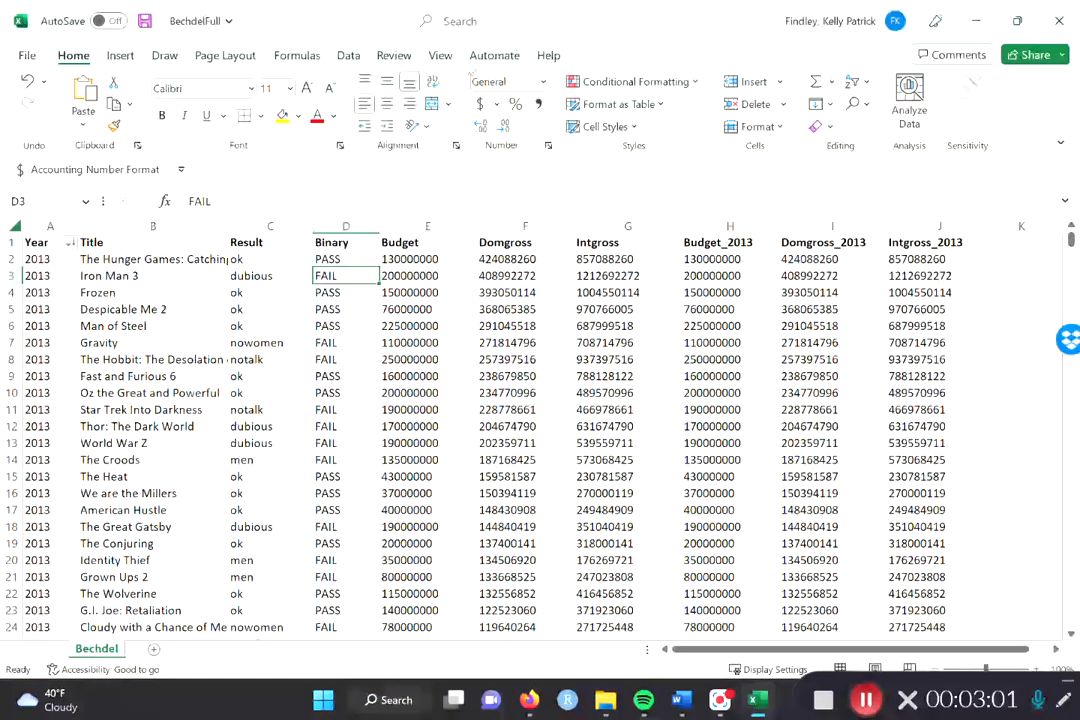
left_click(381, 57)
left_click(348, 55)
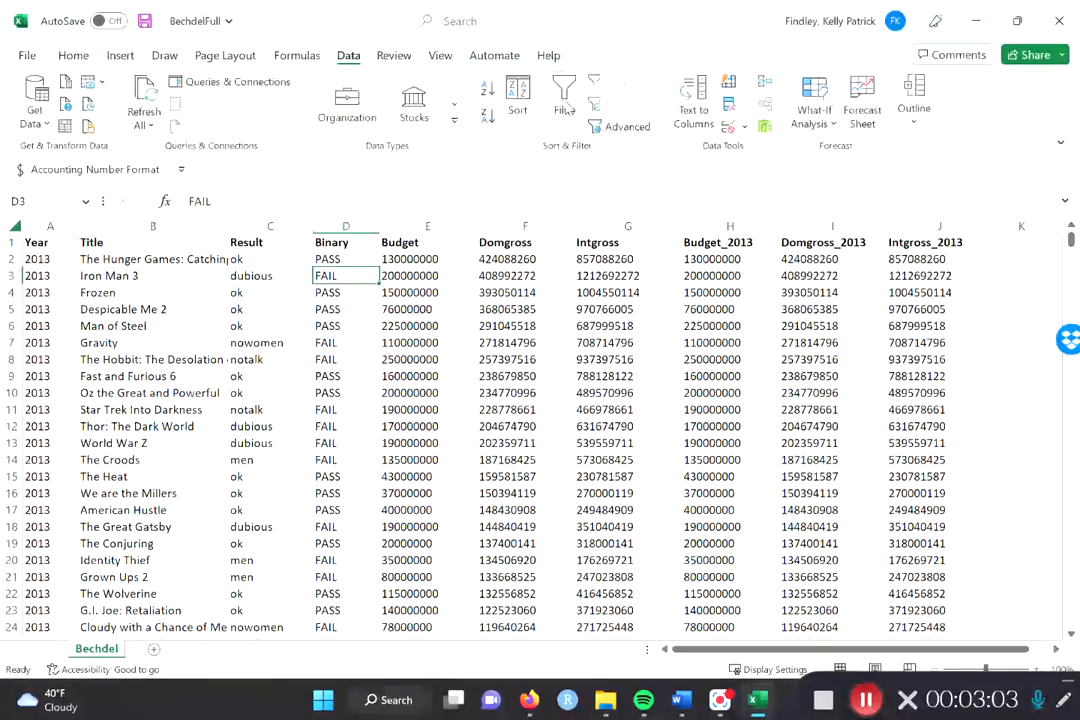
Filter the Binary column to exclude FAIL, so only PASS movies are listed
left_click(350, 243)
left_click(372, 242)
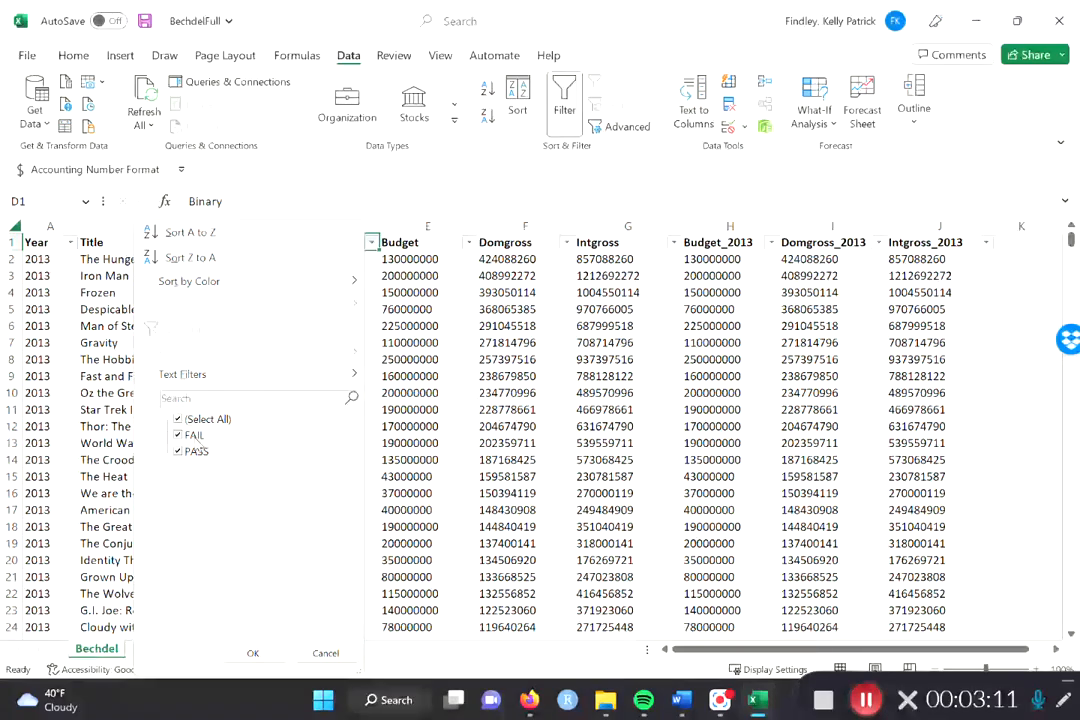
left_click(178, 435)
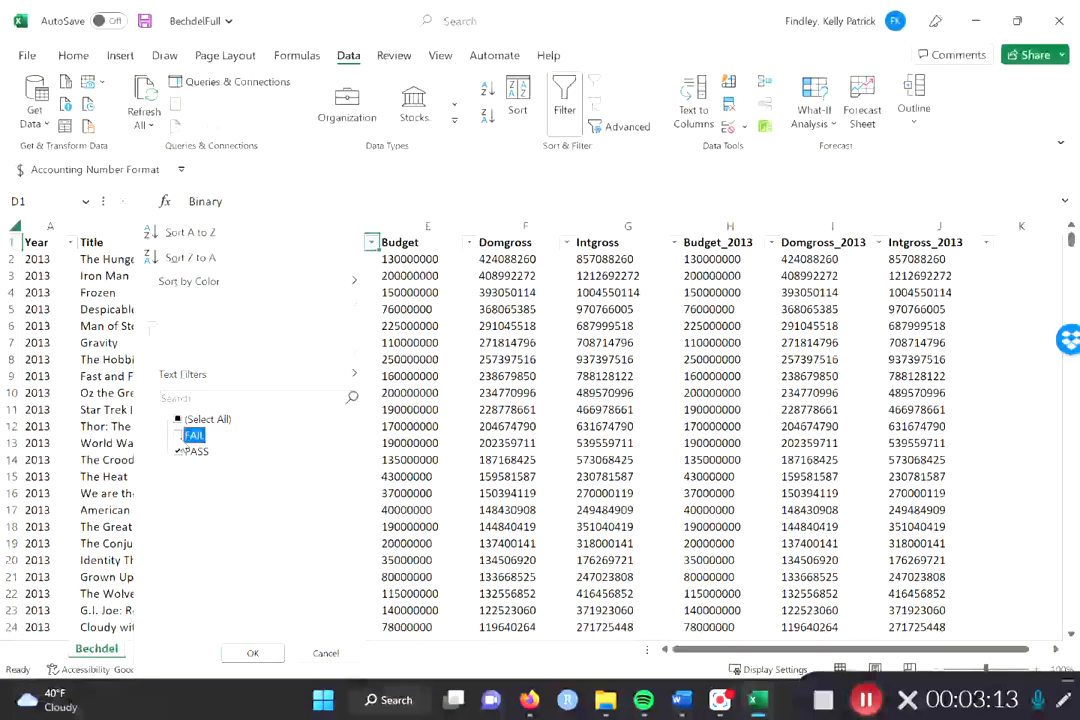
left_click(252, 652)
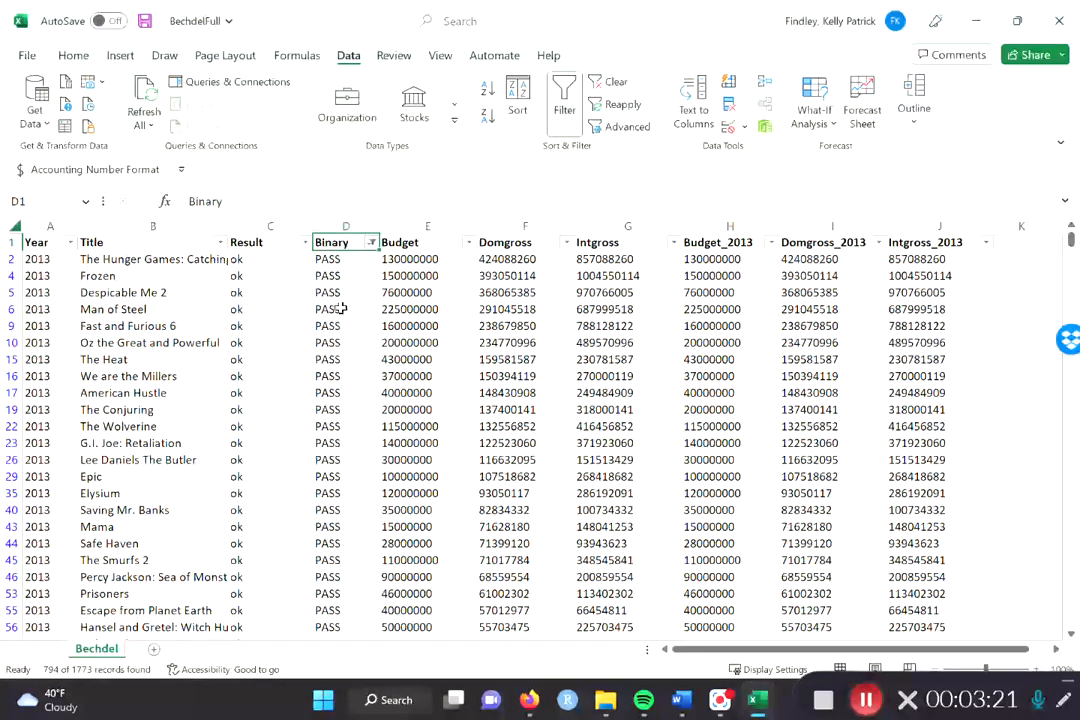
Look through the PASS-only movies and the values offered in the Budget column's filter list
scroll(341, 286, "down", 20)
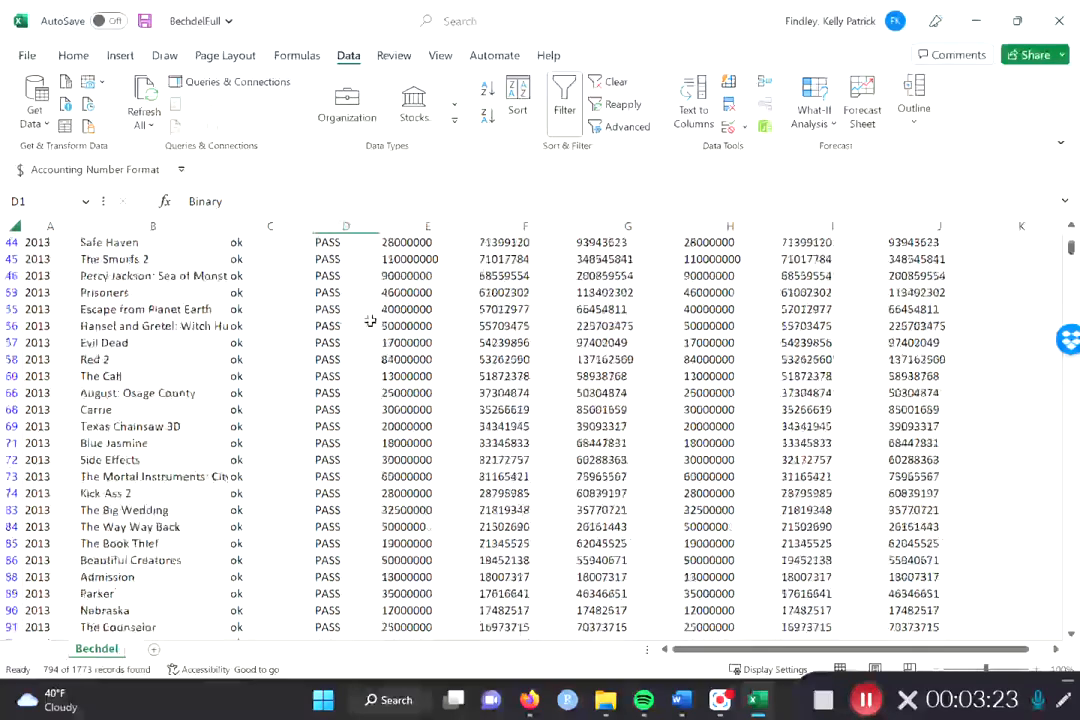
scroll(368, 337, "down", 15)
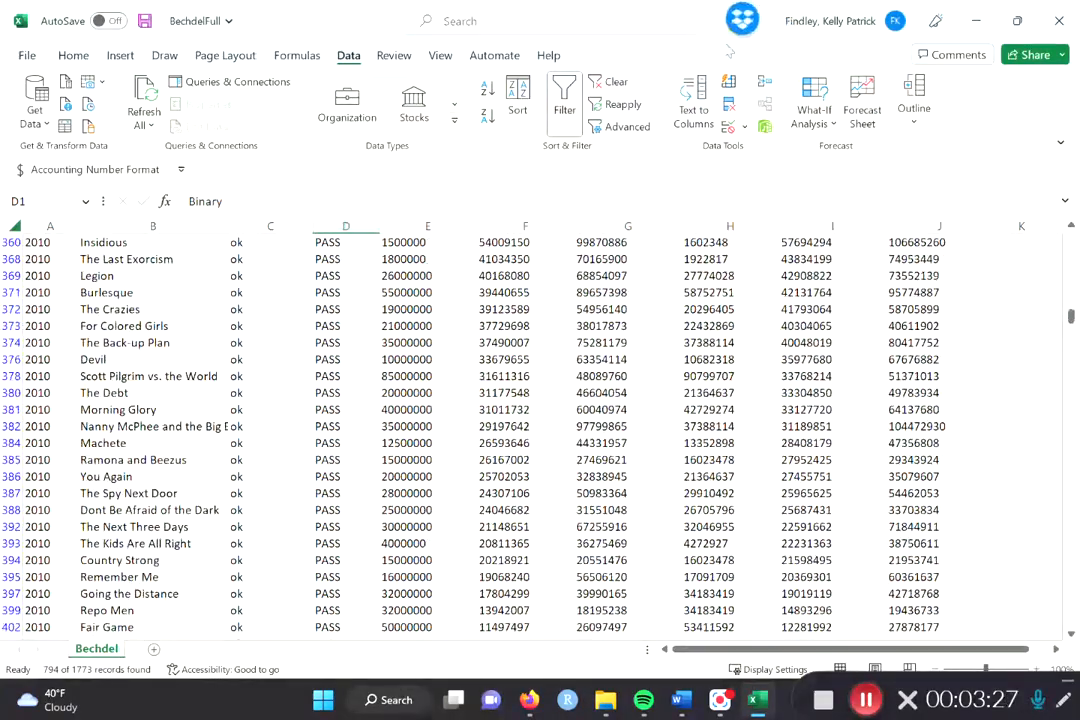
scroll(841, 283, "up", 10)
left_click_drag(1071, 303, 1071, 240)
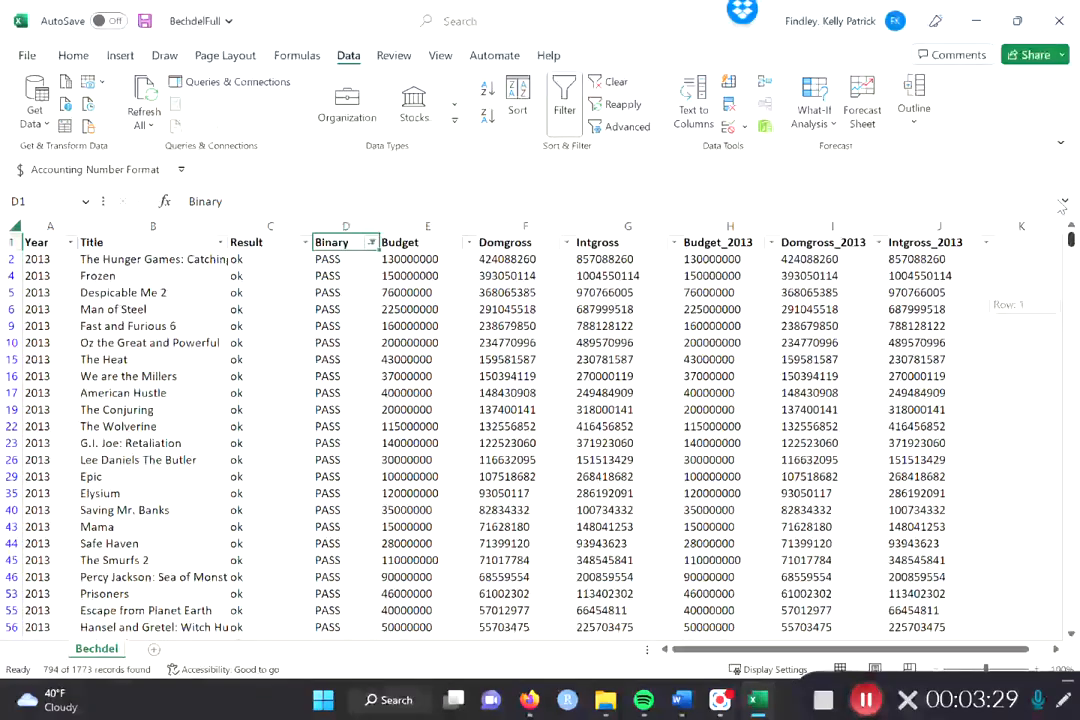
left_click(453, 248)
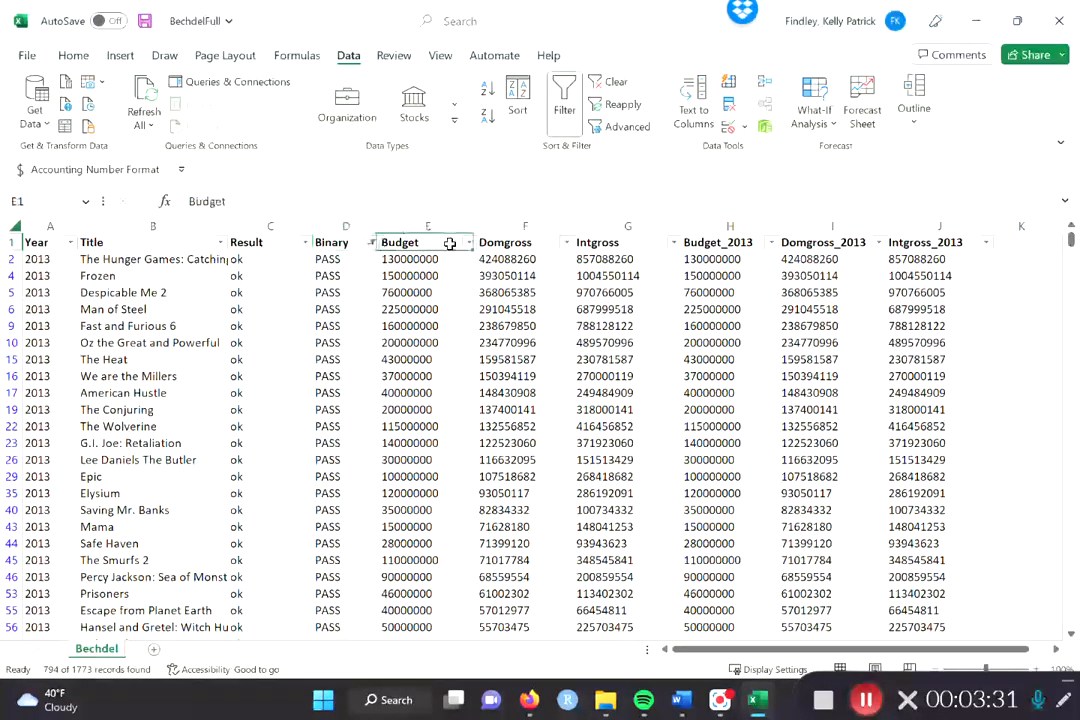
left_click(468, 242)
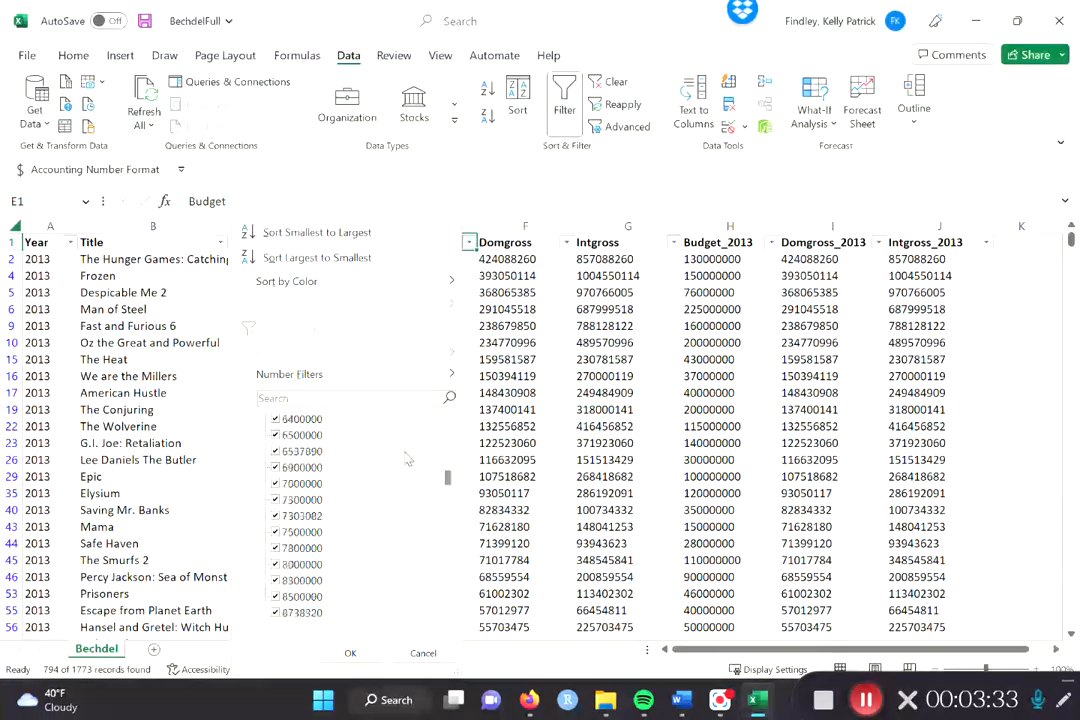
mouse_move(447, 457)
left_mouse_down()
mouse_move(459, 617)
mouse_move(448, 477)
left_mouse_up()
left_click(438, 655)
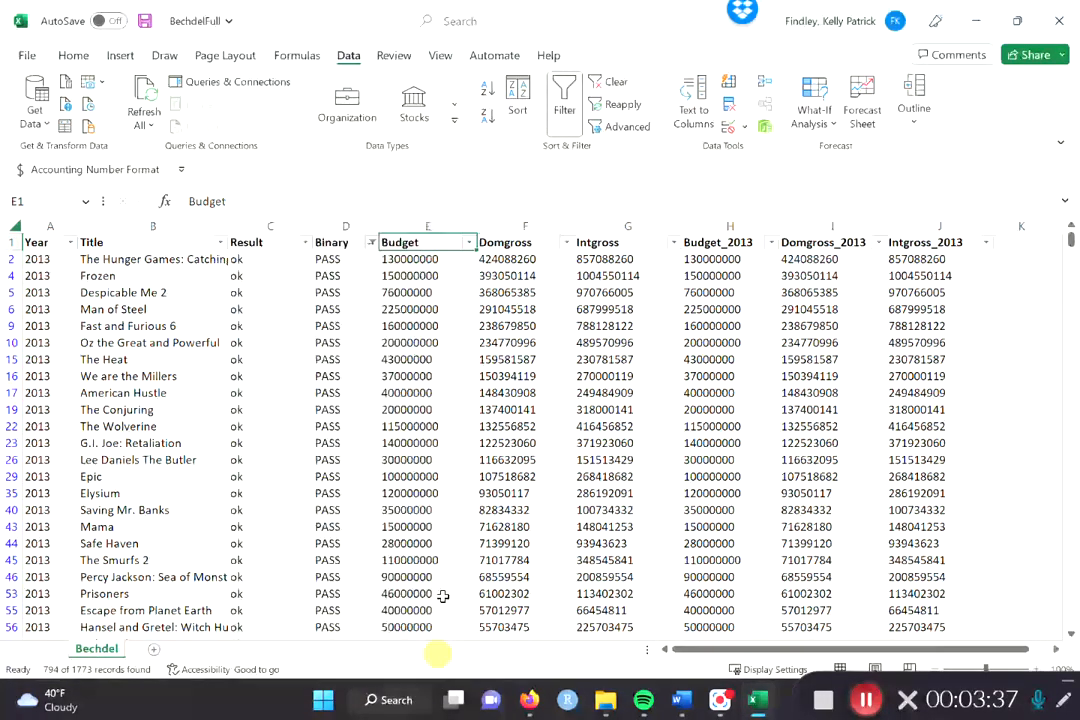
left_click(525, 326)
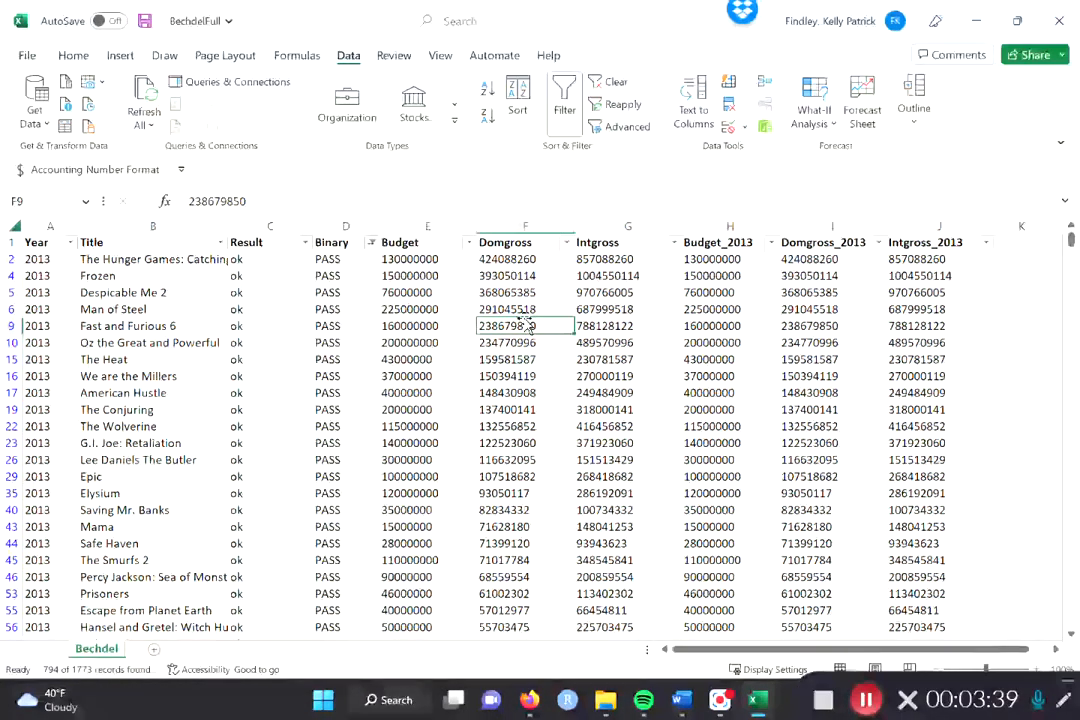
Include FAIL again in the Binary filter so all movies are listed
left_click(371, 242)
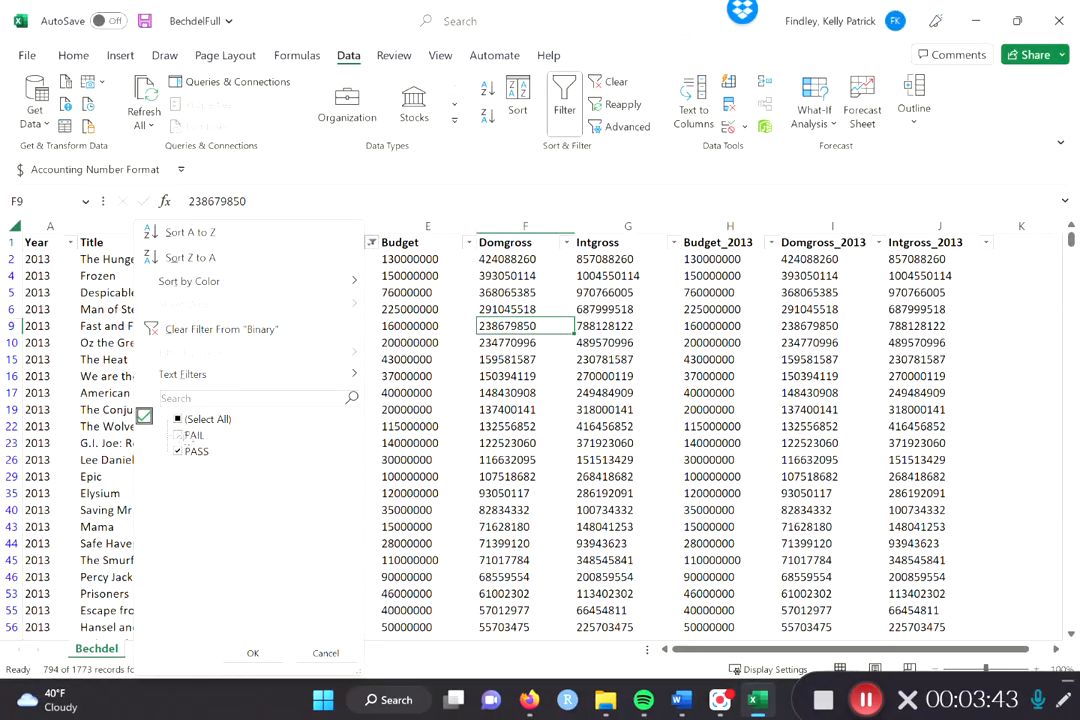
left_click(146, 418)
left_click(250, 580)
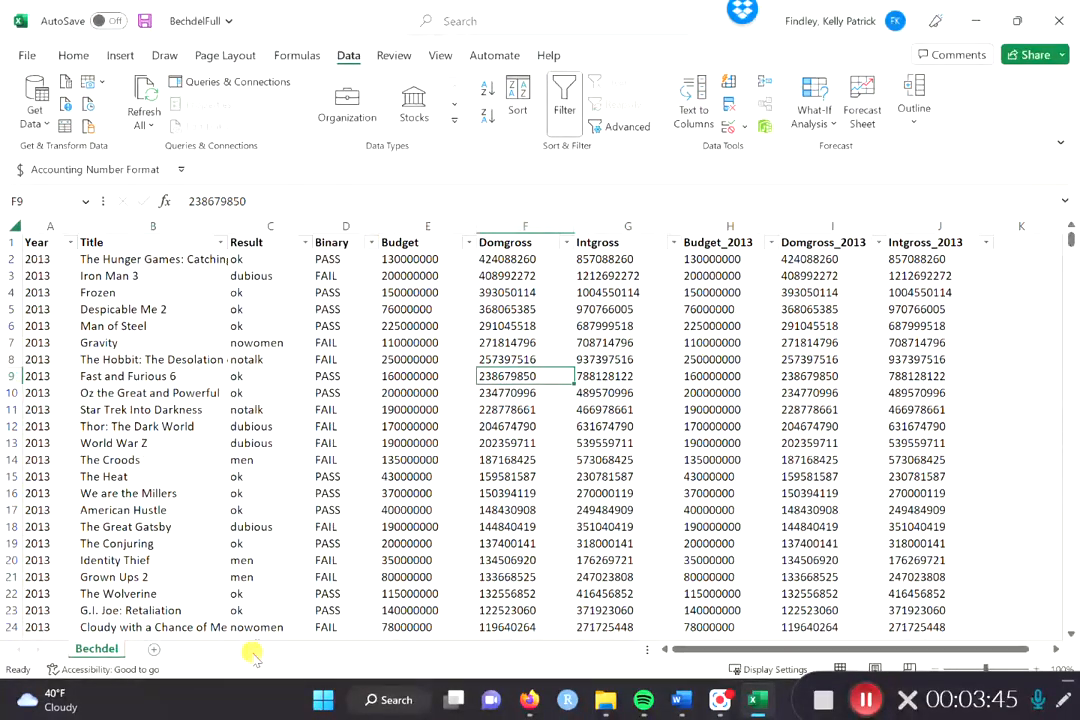
left_click(343, 362)
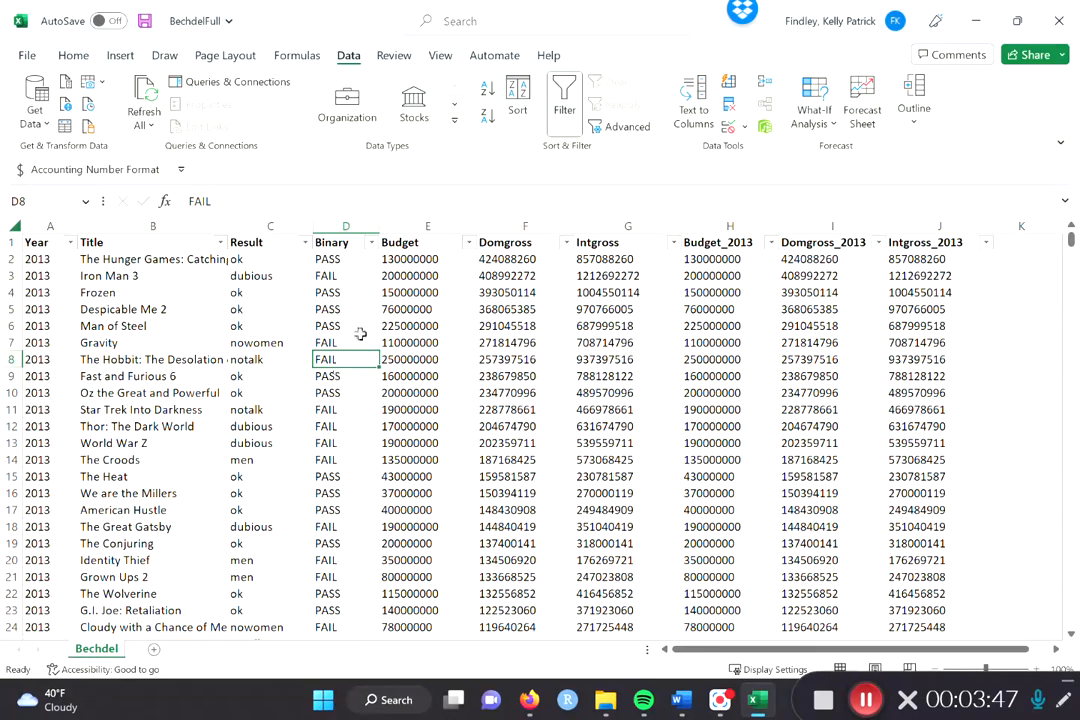
left_click(347, 225)
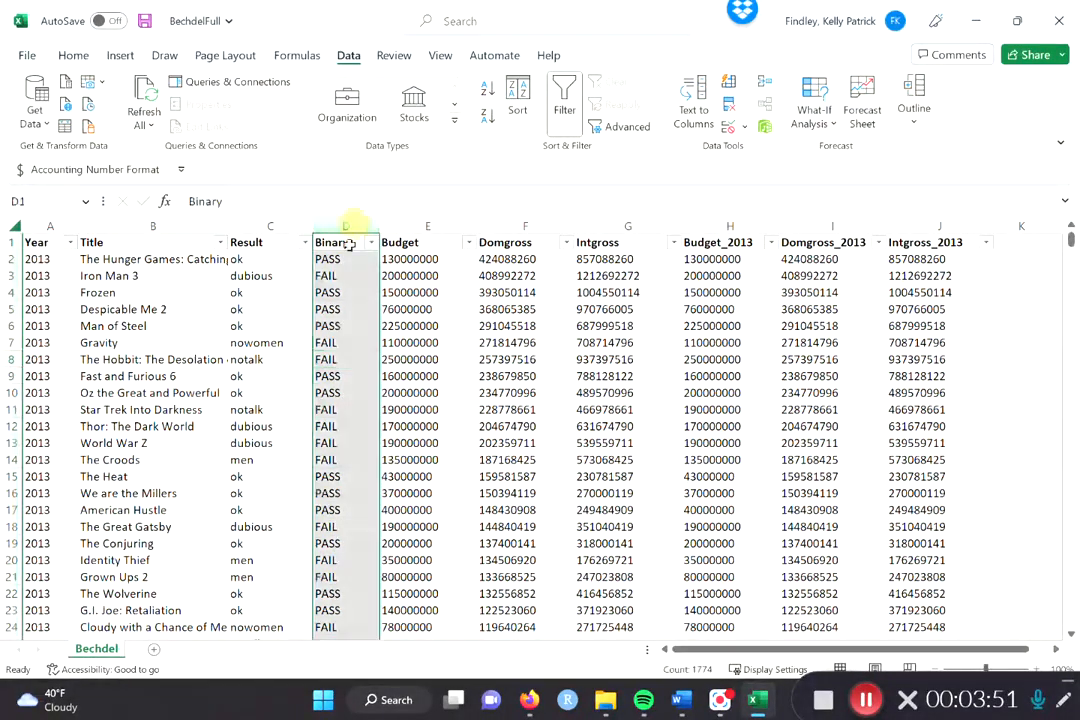
left_click(343, 275)
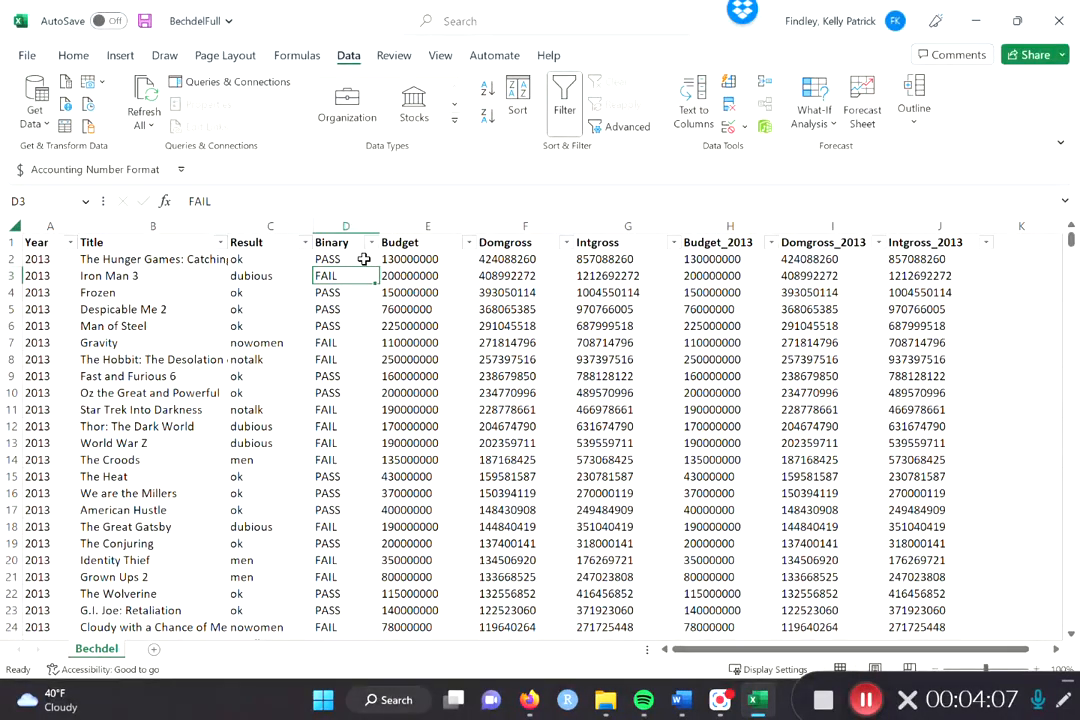
Insert a blank column before the Budget column
left_click(421, 224)
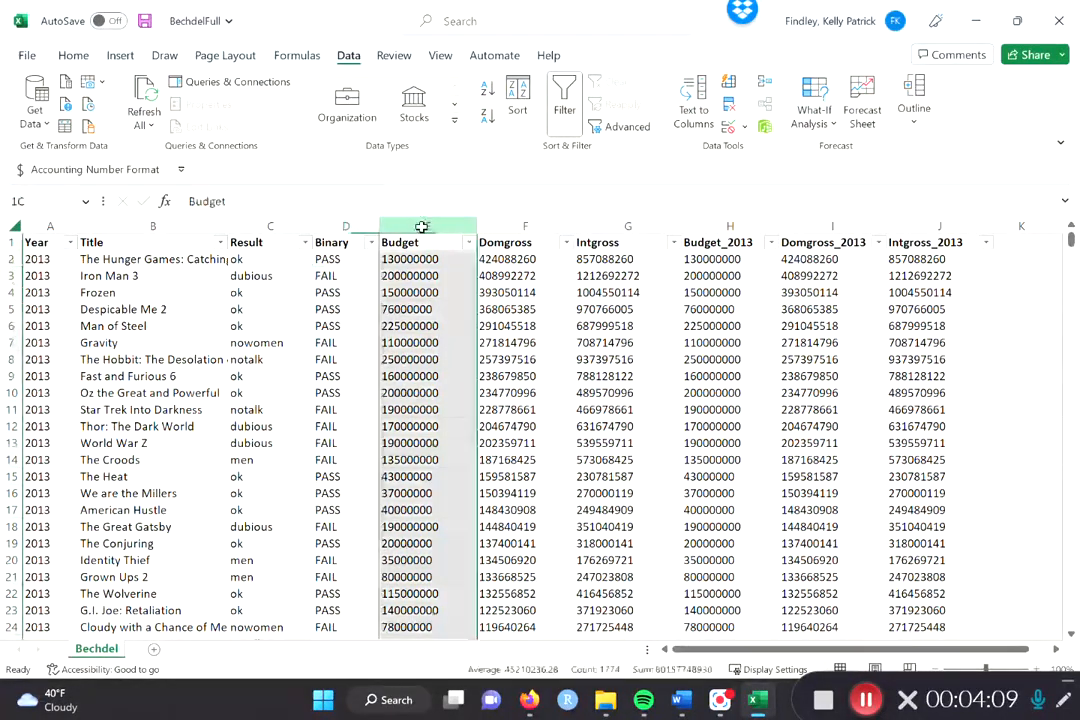
right_click(422, 225)
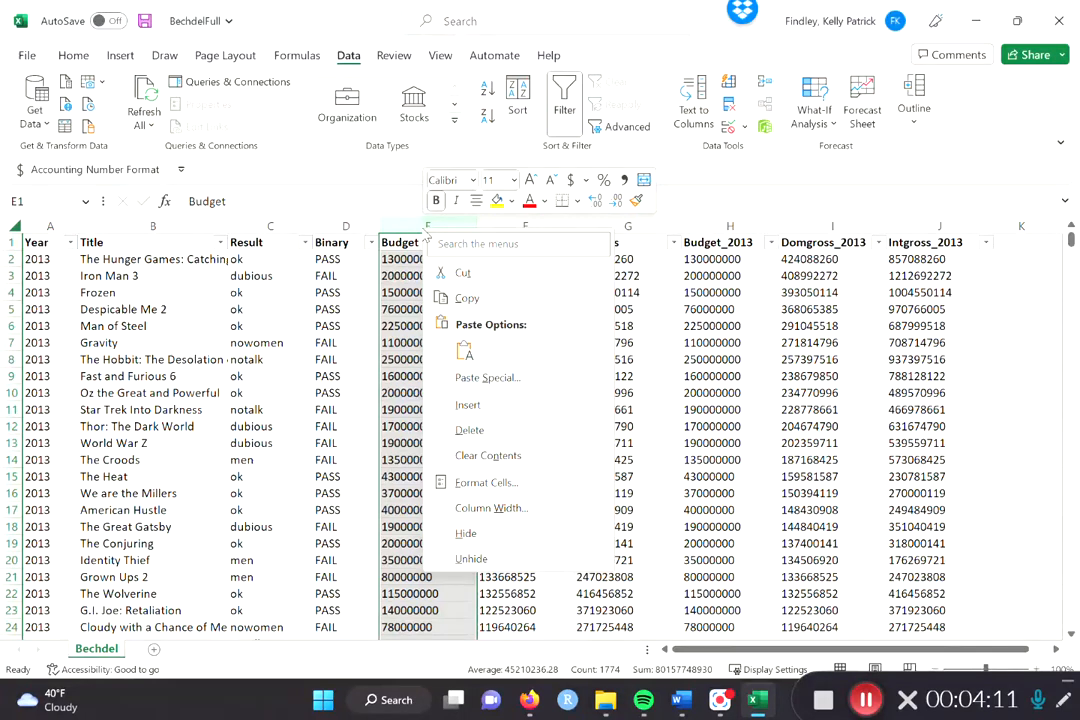
left_click(467, 404)
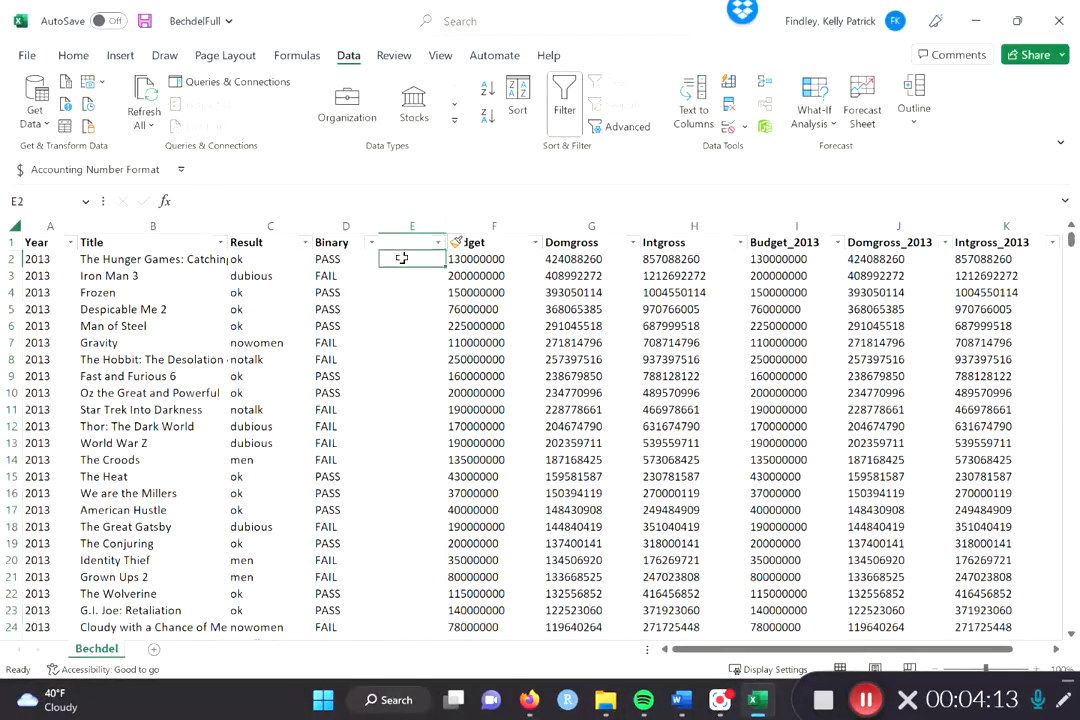
Title the new column Binary_Num and widen it to fit its header
left_click(407, 246)
type("B")
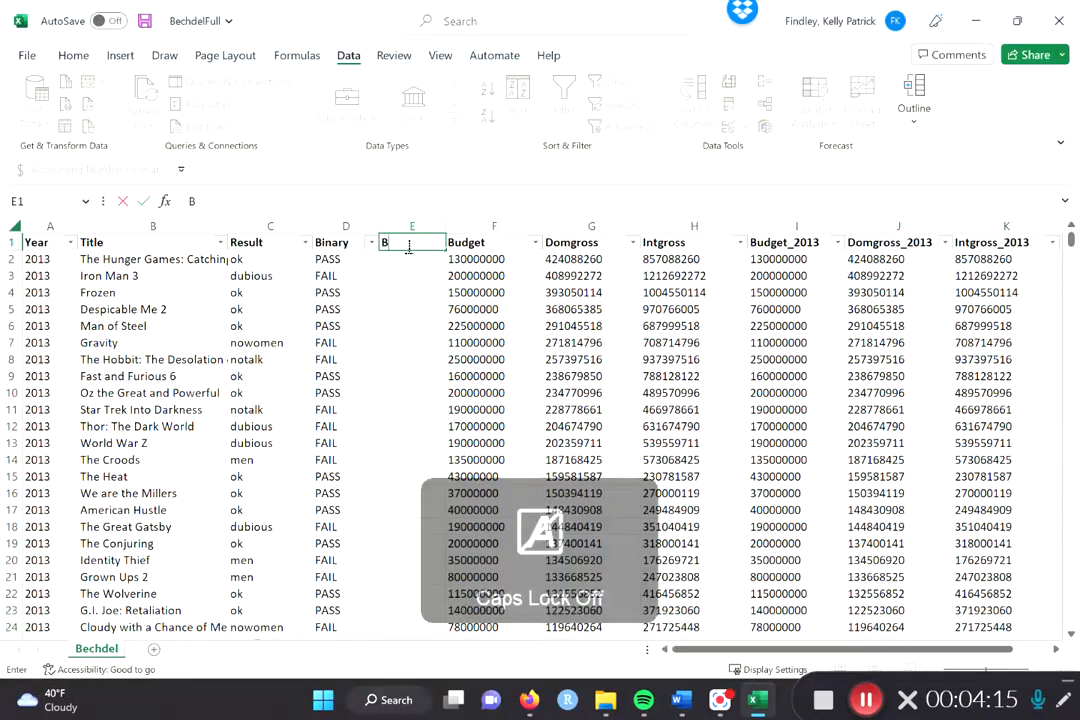
type("inary_Num")
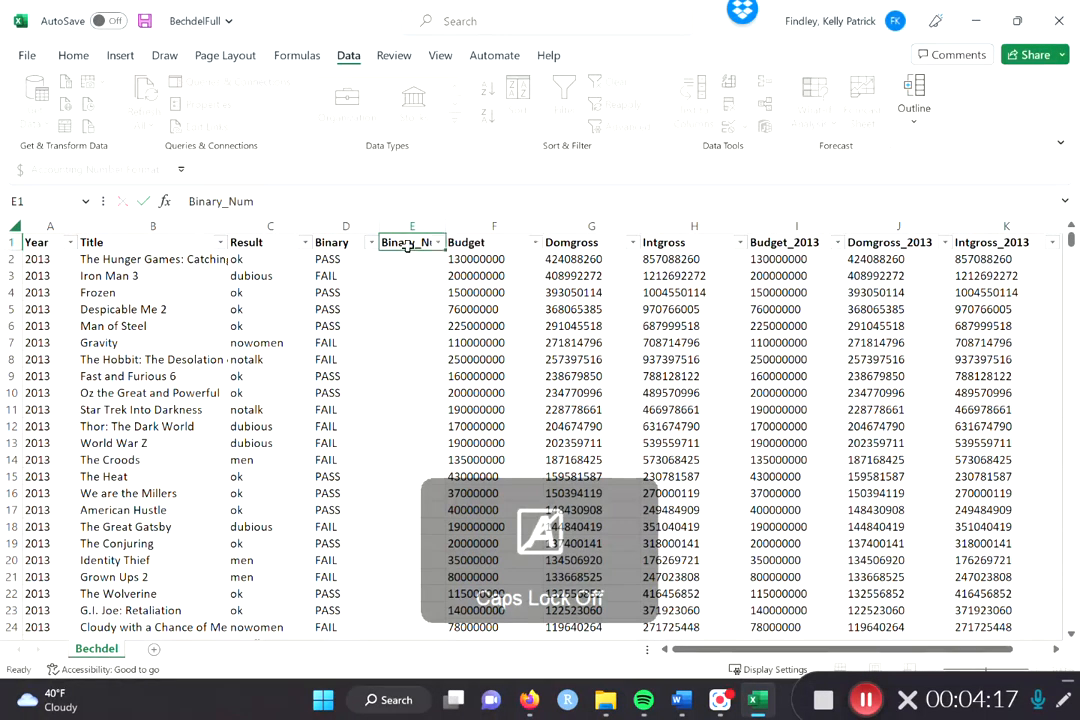
key("Return")
left_click_drag(447, 228, 478, 228)
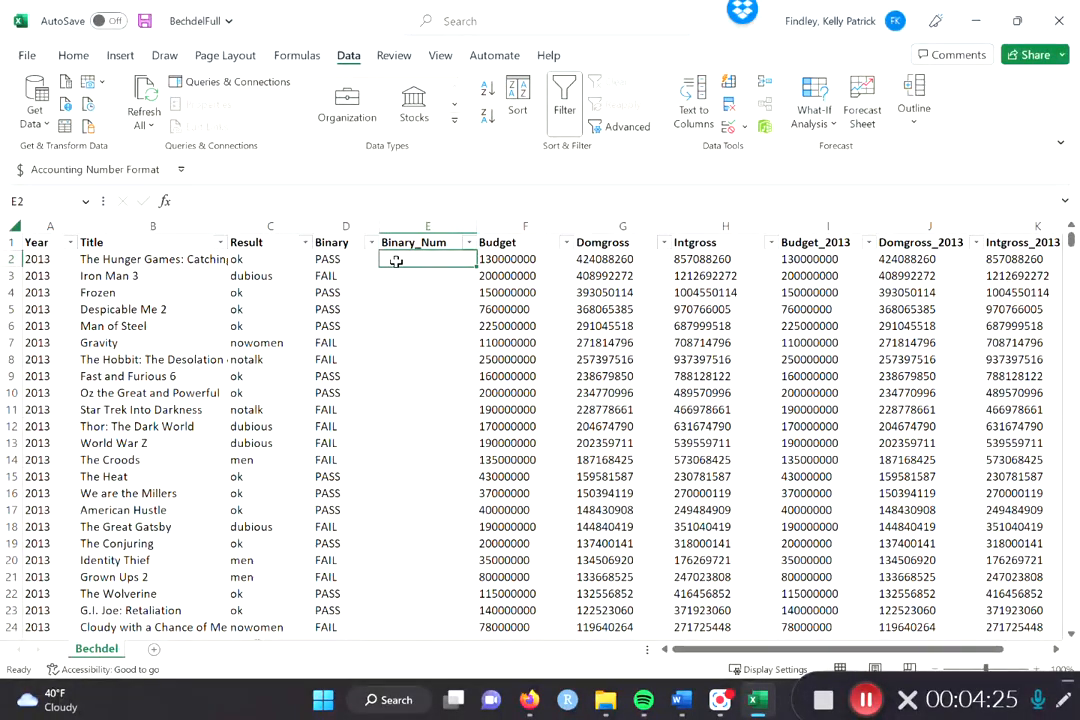
Enter 1, 0, 1, 1, 1, 0, 0 in Binary_Num for rows 2 to 8, coding PASS as 1 and FAIL as 0
left_click(345, 259)
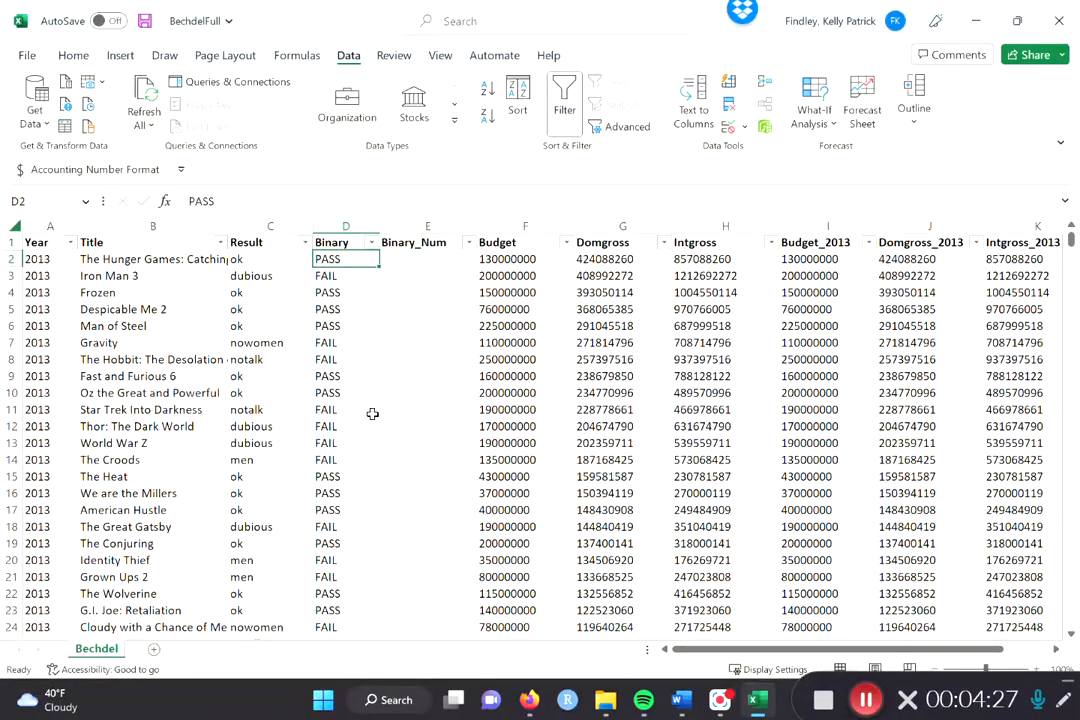
left_click(405, 258)
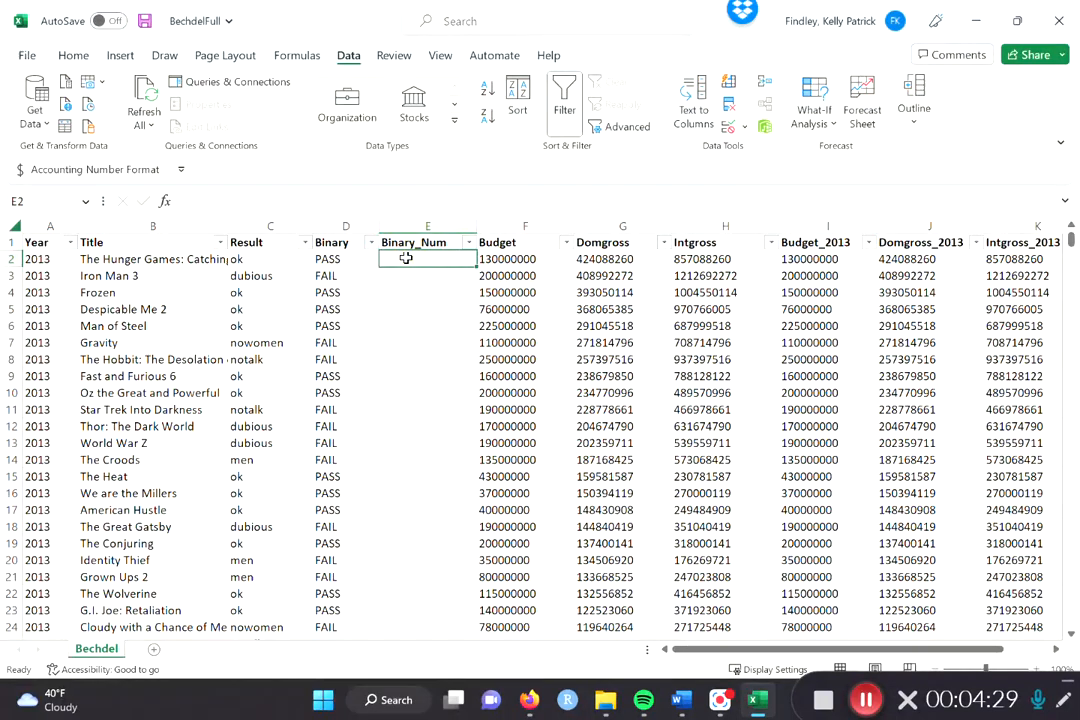
type("1")
key("Return")
type("0")
key("Return")
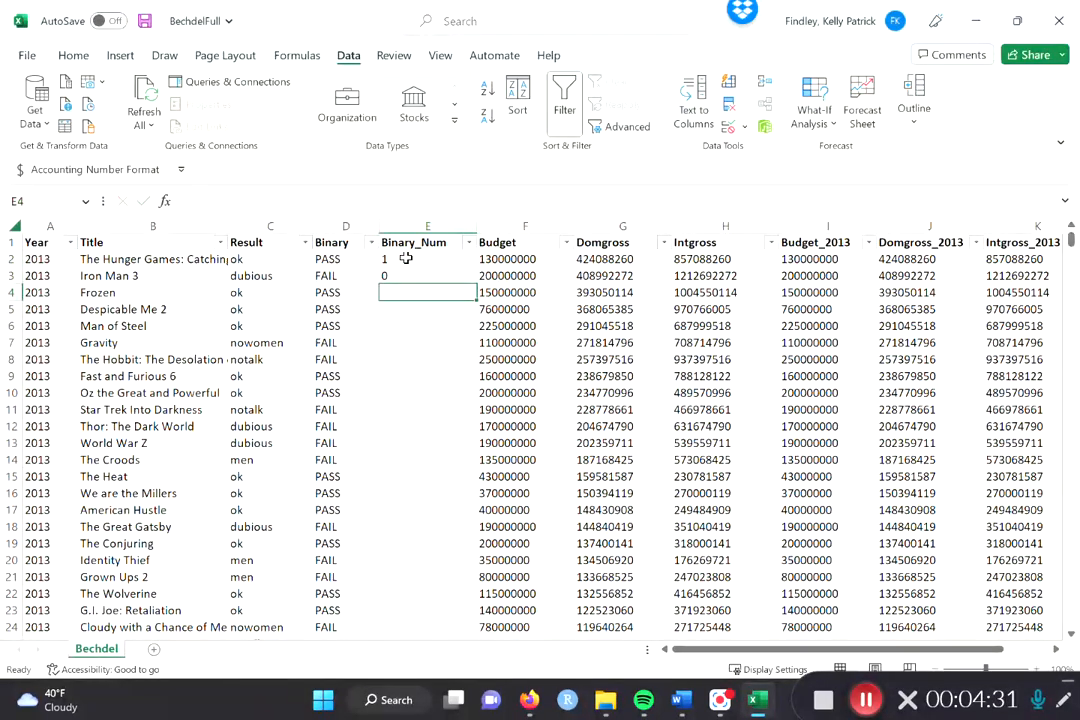
type("1")
key("Return")
type("1")
key("Return")
type("1")
key("Return")
type("0")
key("Return")
type("0")
key("Return")
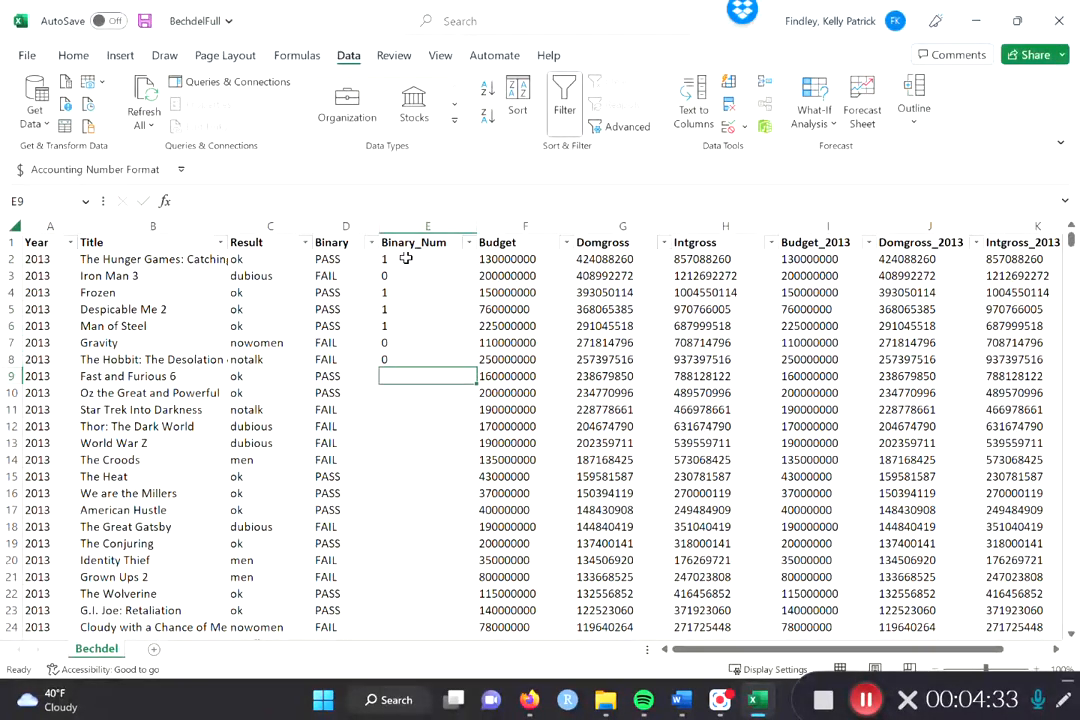
Clear the seven values entered in Binary_Num, cells E2 to E8
left_click_drag(405, 258, 410, 352)
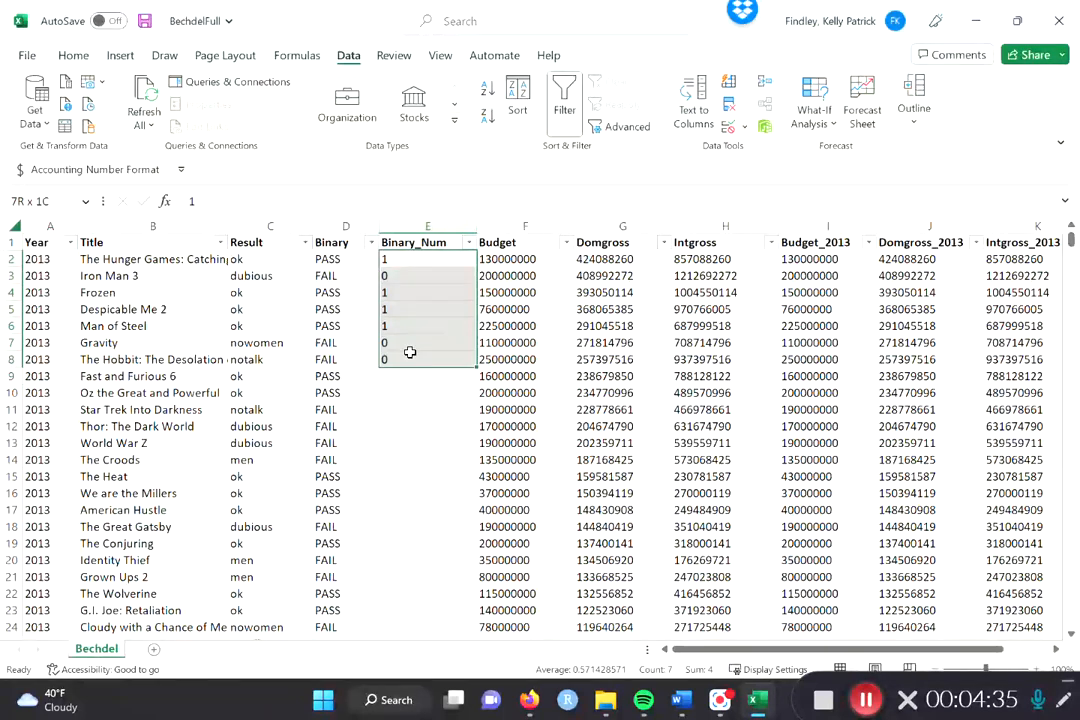
key("Delete")
Sort the movie table by the Binary column from A to Z, grouping the FAIL movies first
left_click(351, 260)
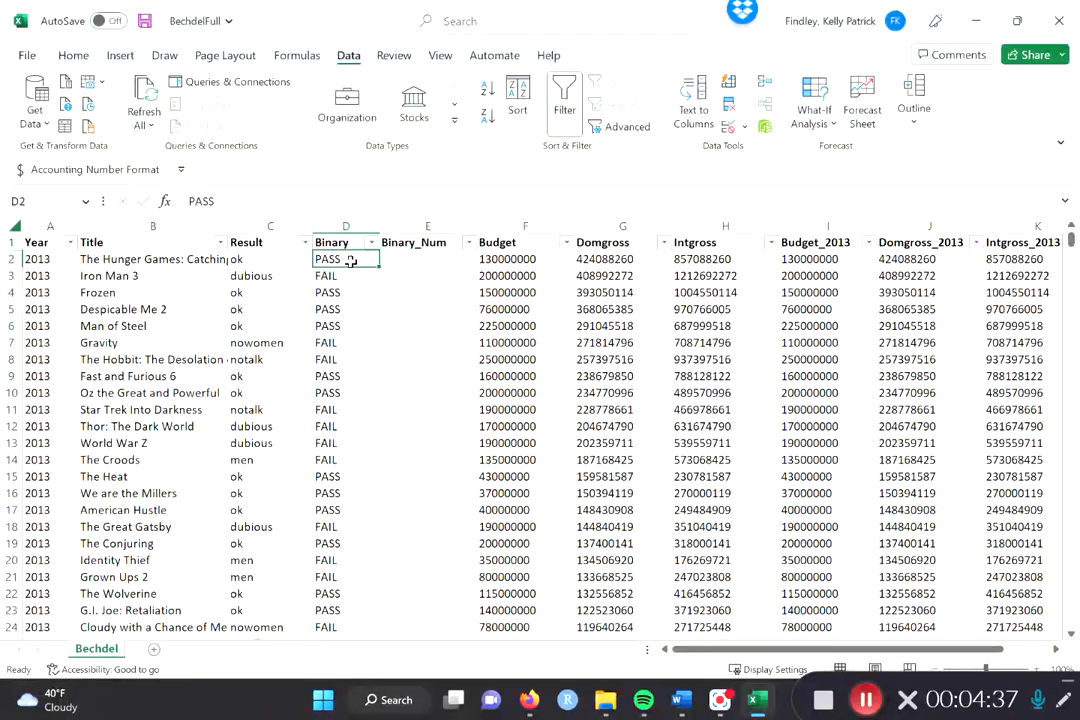
left_click(369, 243)
left_click(192, 451)
left_click(251, 653)
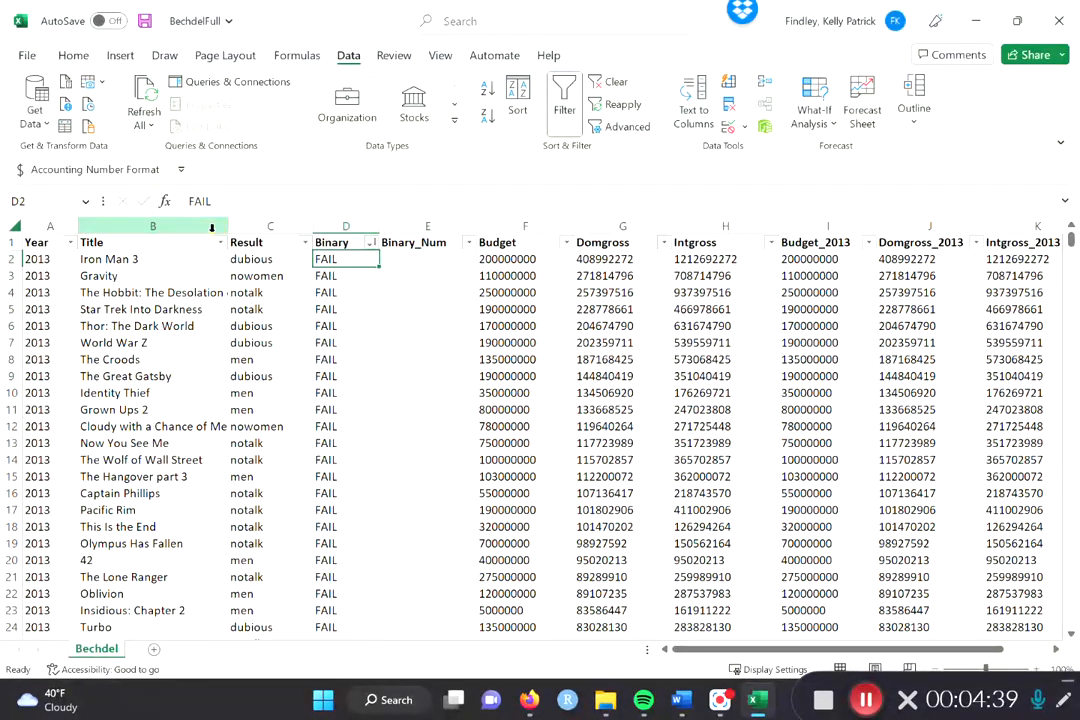
Enter 0 in Binary_Num for the first two FAIL movies, cells E2 and E3
left_click(418, 259)
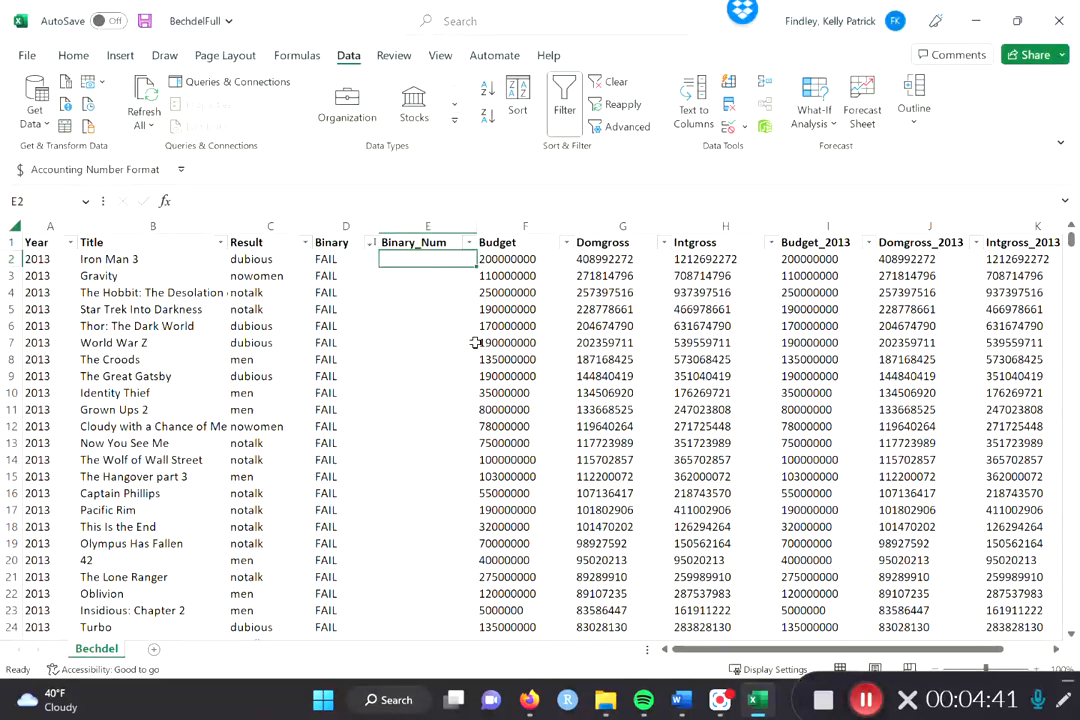
type("0")
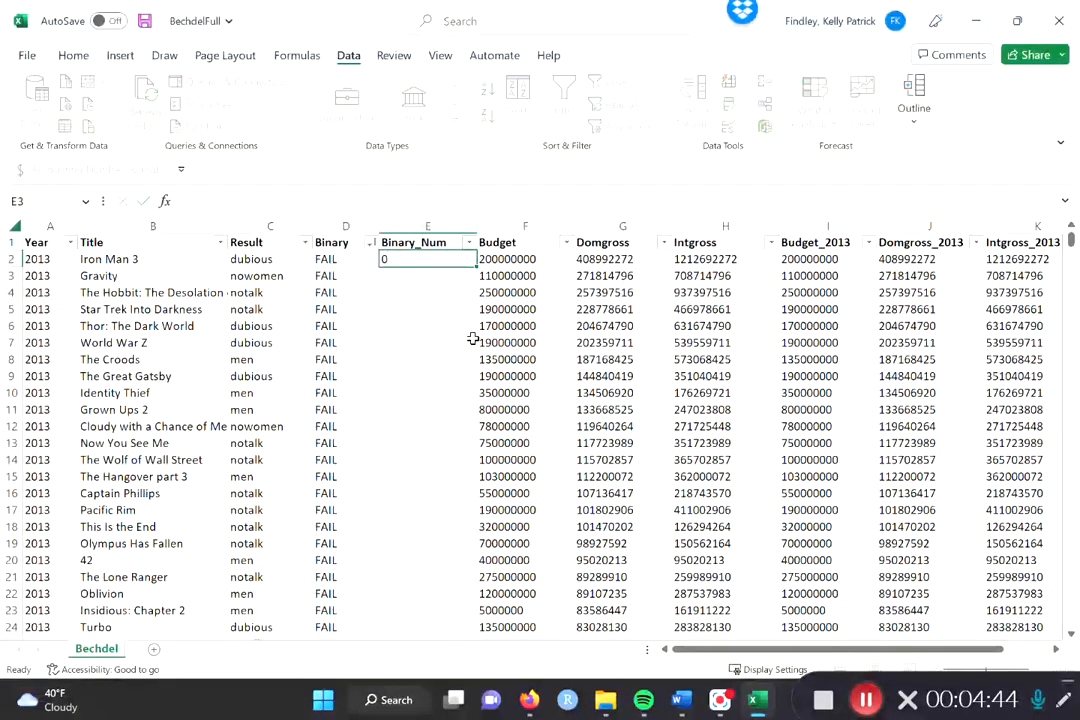
key("Return")
type("0")
key("Return")
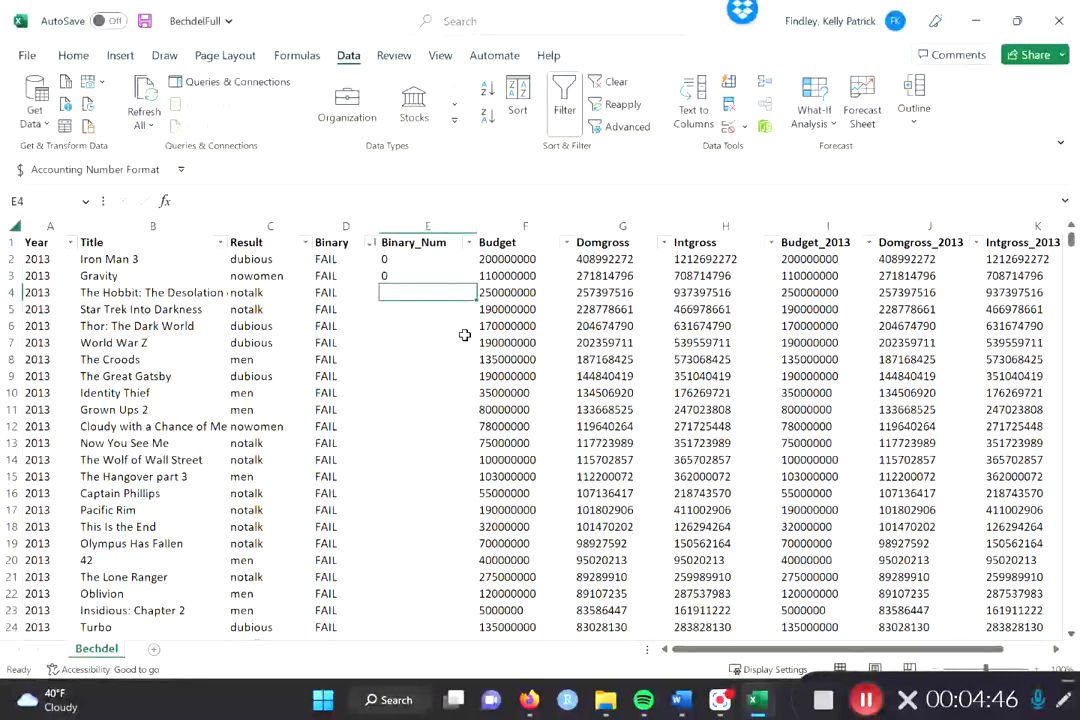
Fill the 0 in cell E3 down Binary_Num through the last FAIL movie, cell E980
left_click(438, 276)
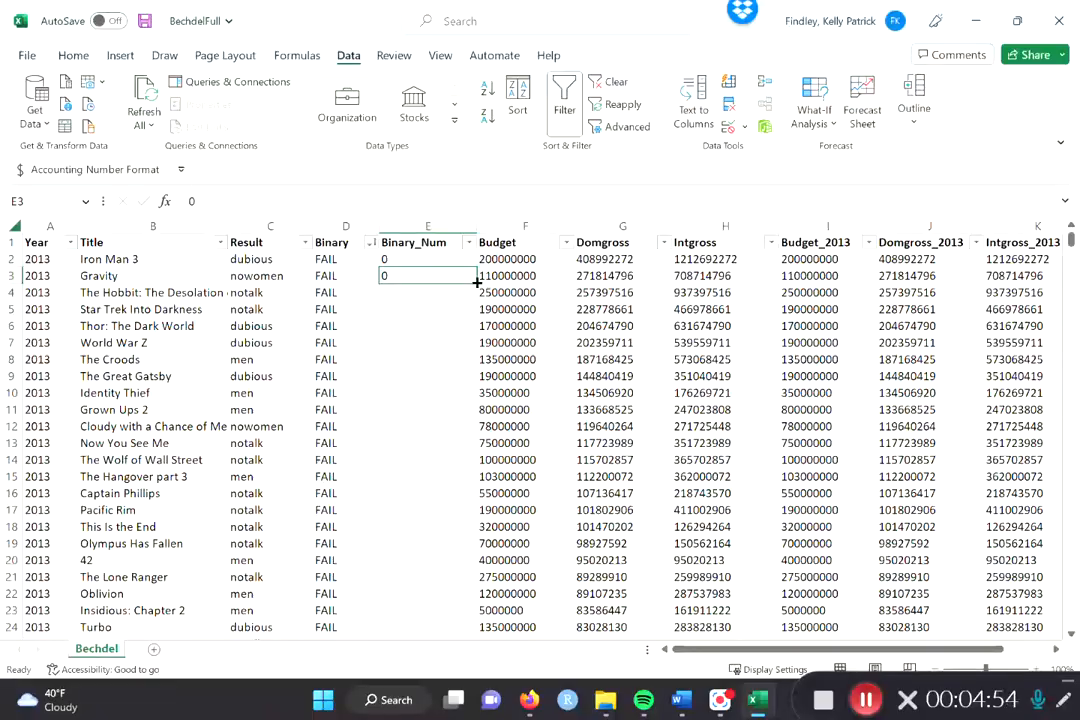
left_click_drag(477, 283, 420, 495)
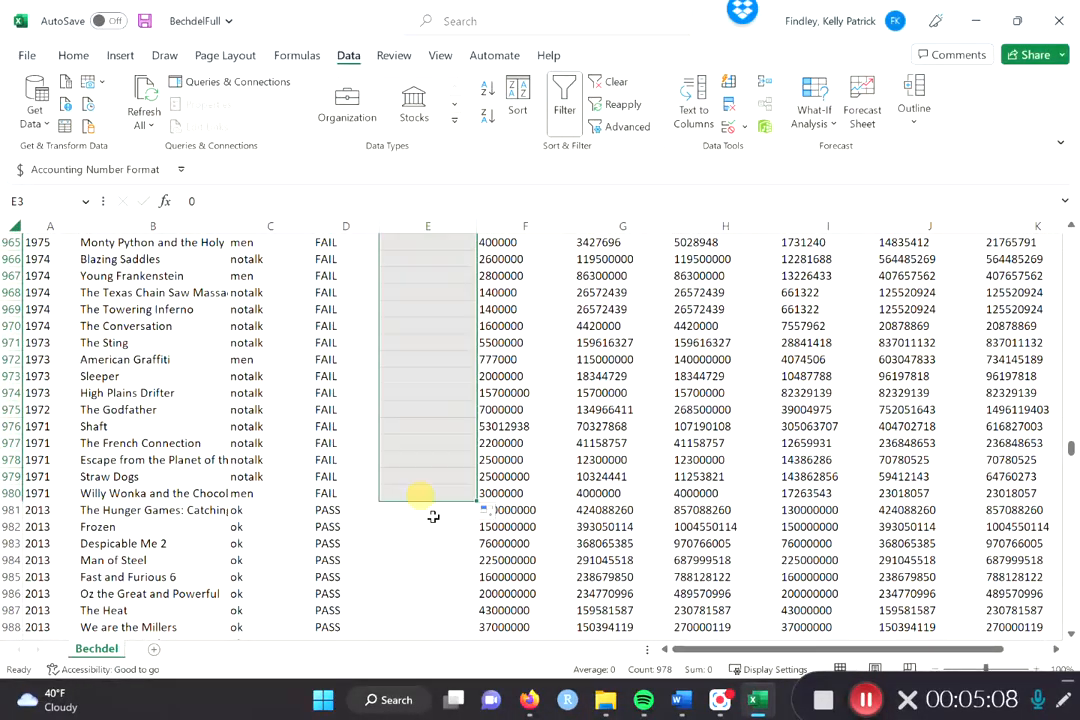
Enter 1 in Binary_Num for the first PASS movie, cell E981, and fill it down through the remaining PASS rows
left_click(433, 511)
type("1")
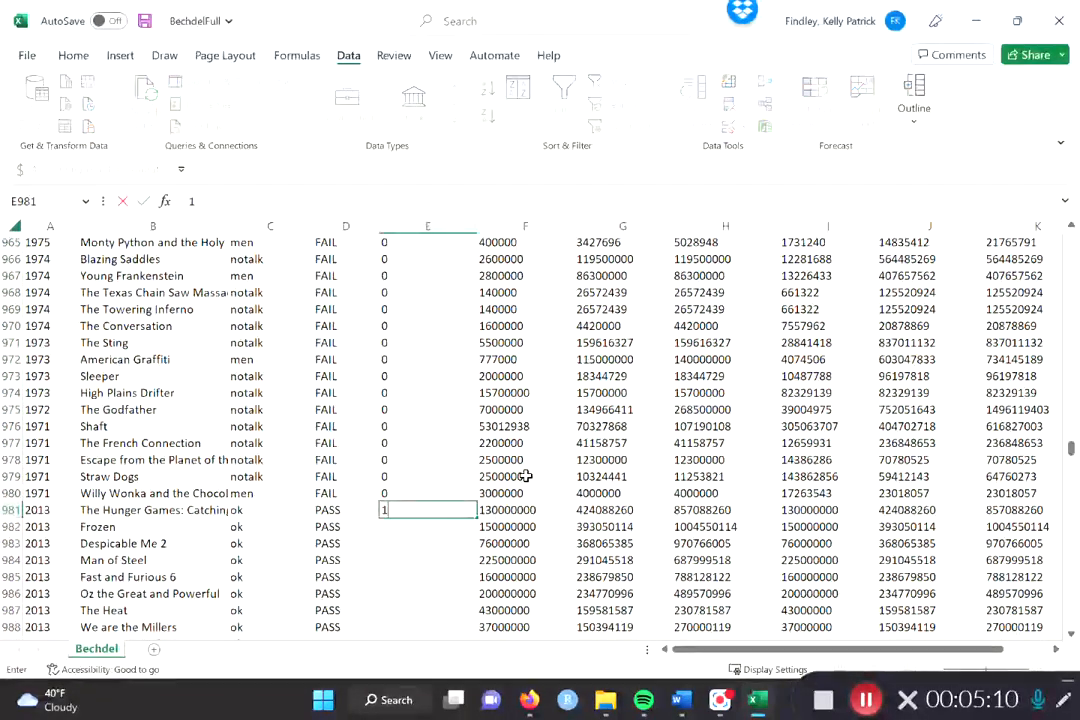
left_click(505, 461)
left_click(452, 510)
scroll(479, 398, "down", 4)
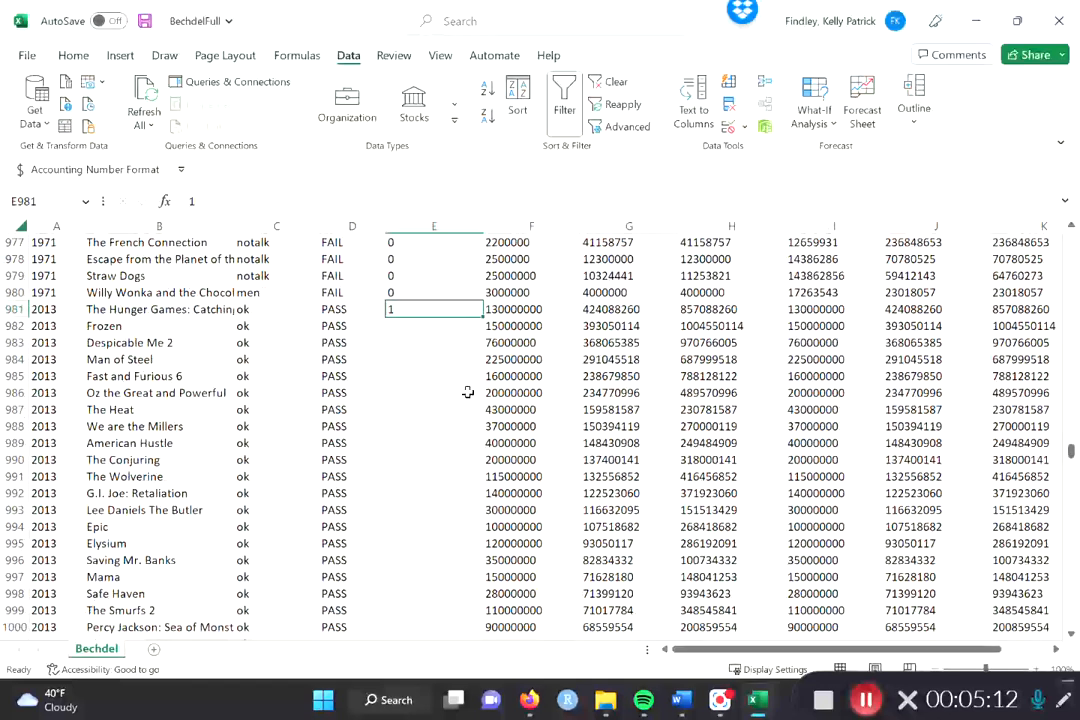
double_click(483, 316)
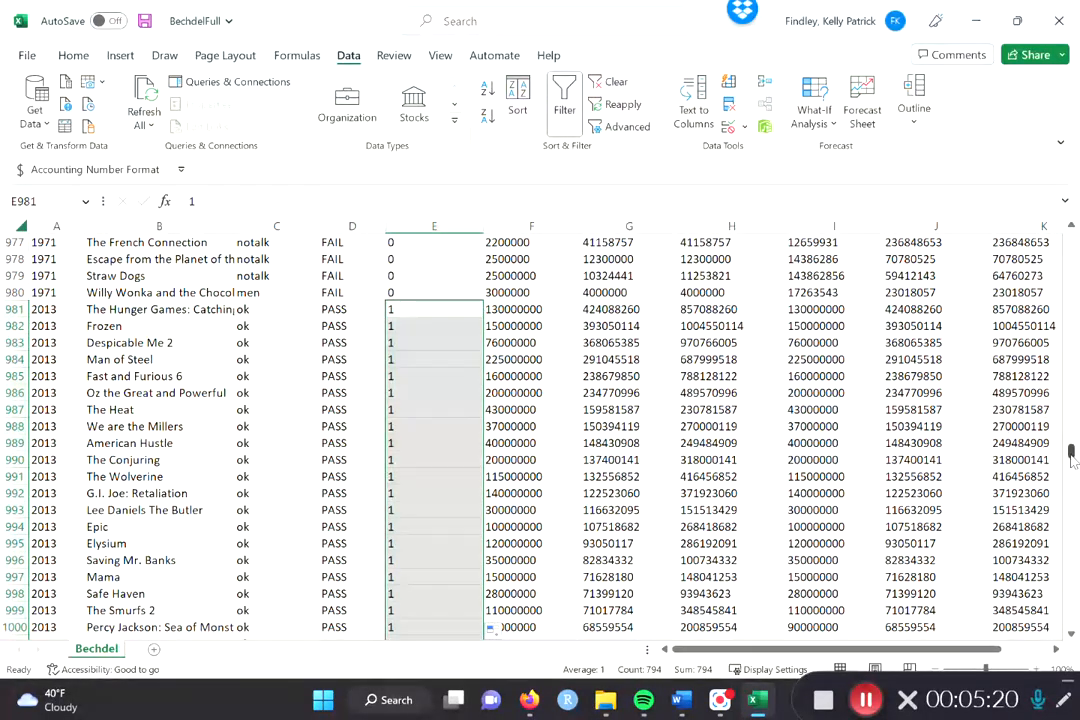
left_click_drag(1070, 452, 1070, 239)
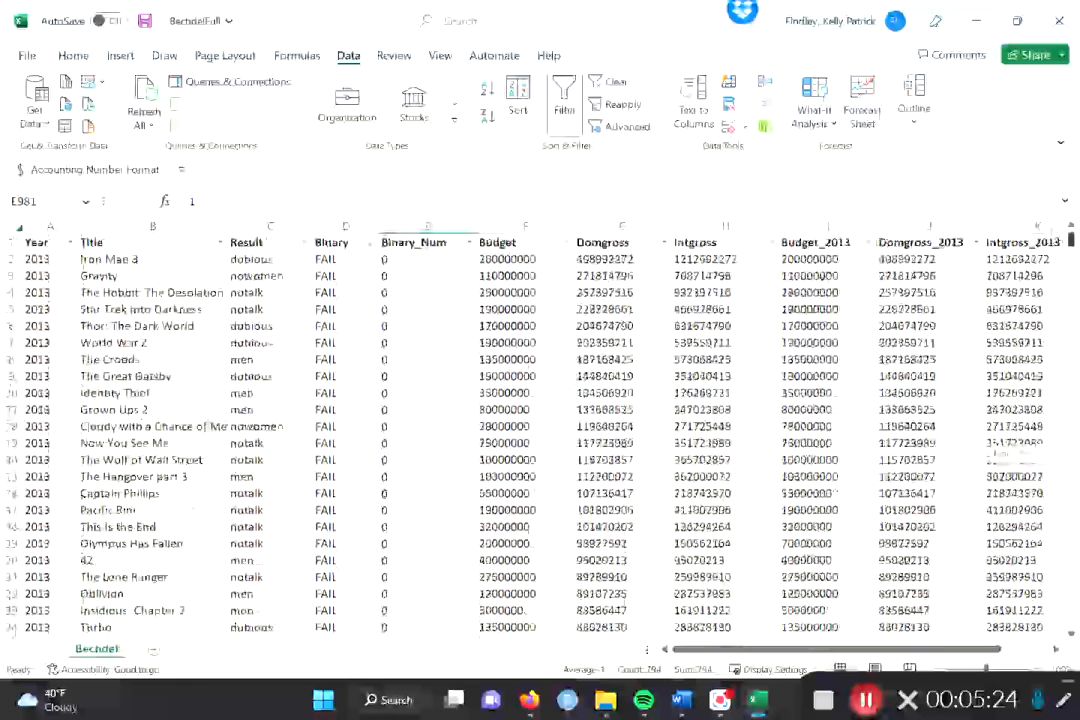
left_click(138, 376)
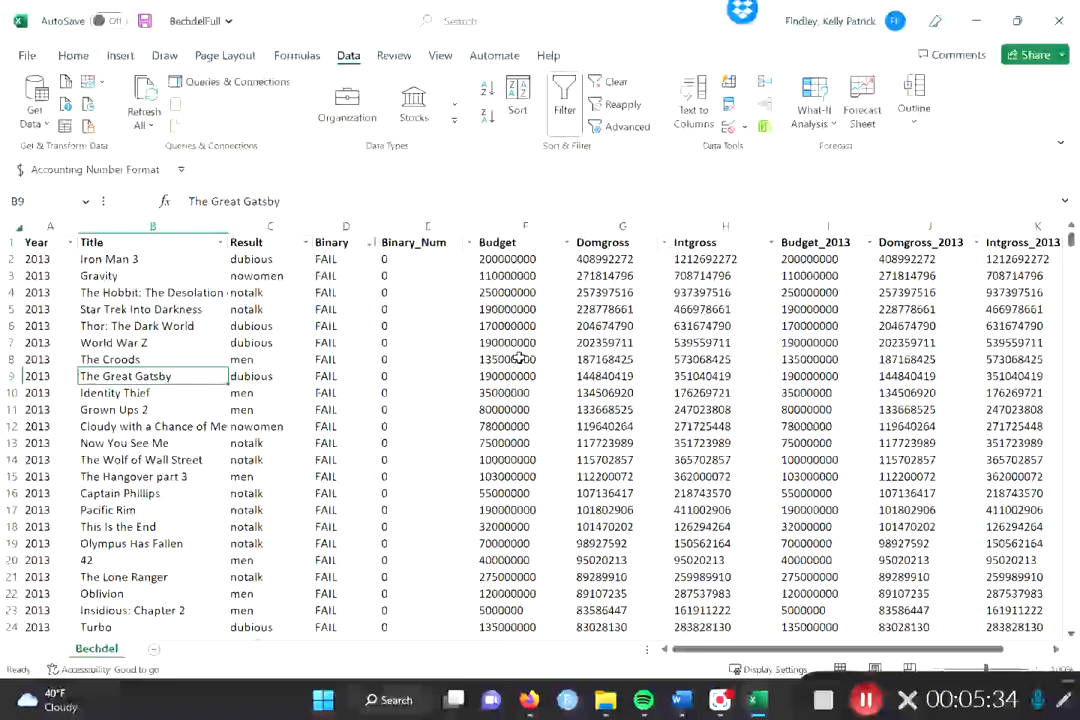
left_click(518, 100)
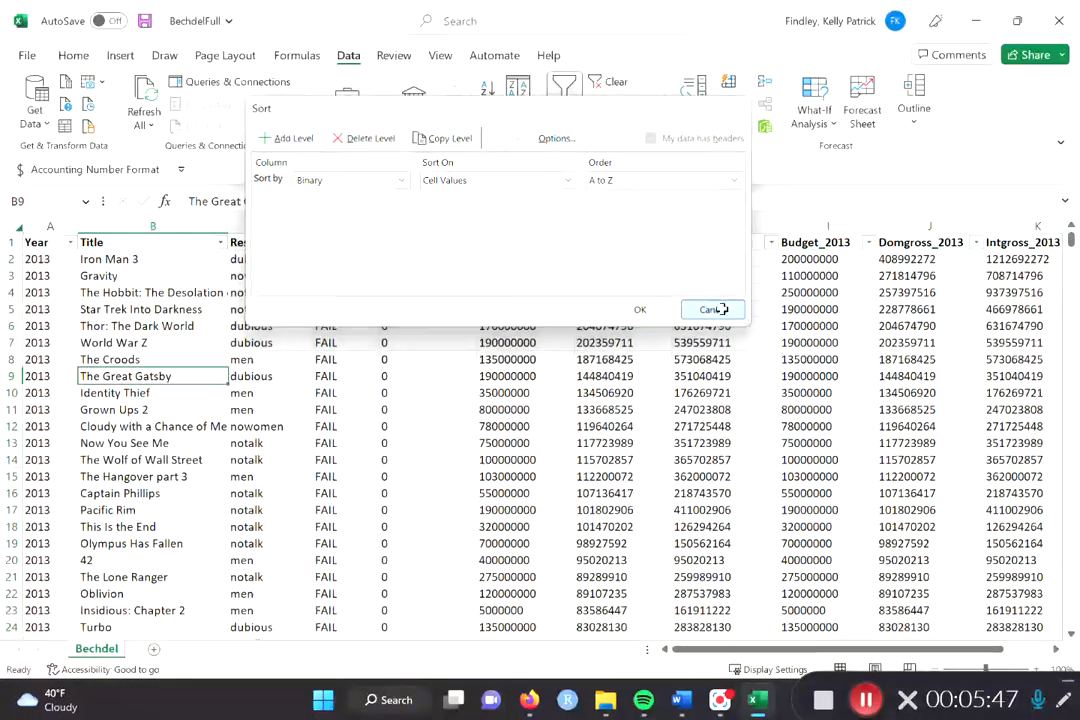
left_click(713, 309)
Examine the Year, Binary and Budget columns as the keys for a multi-level sort
left_click(177, 307)
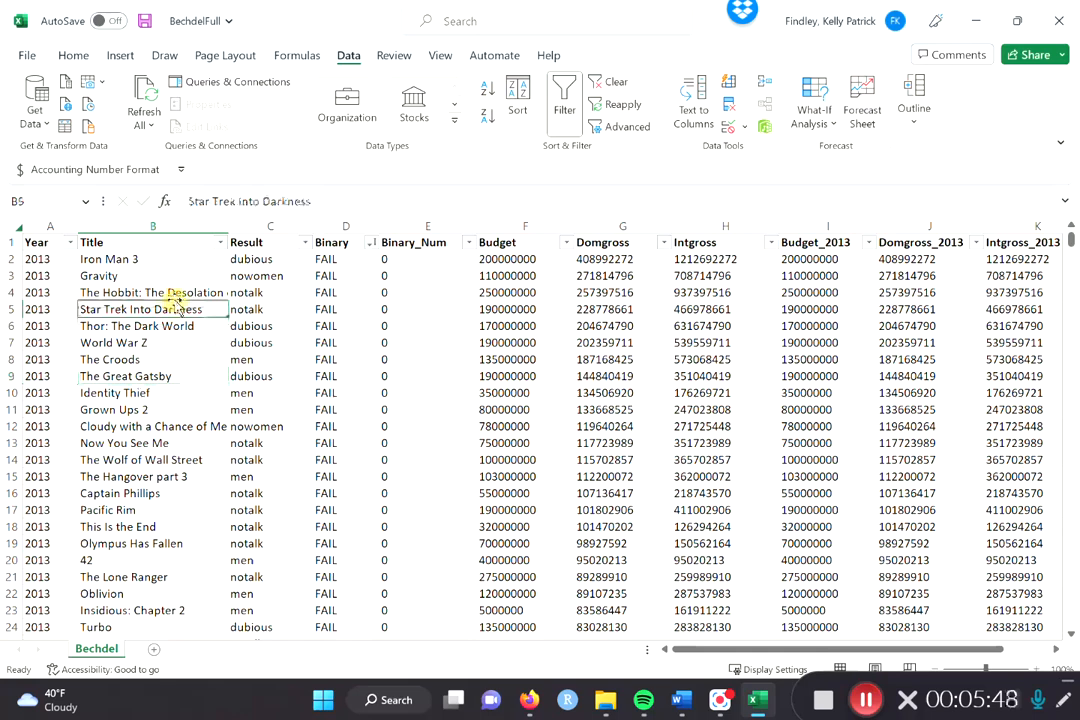
left_click(63, 270)
left_click(51, 225)
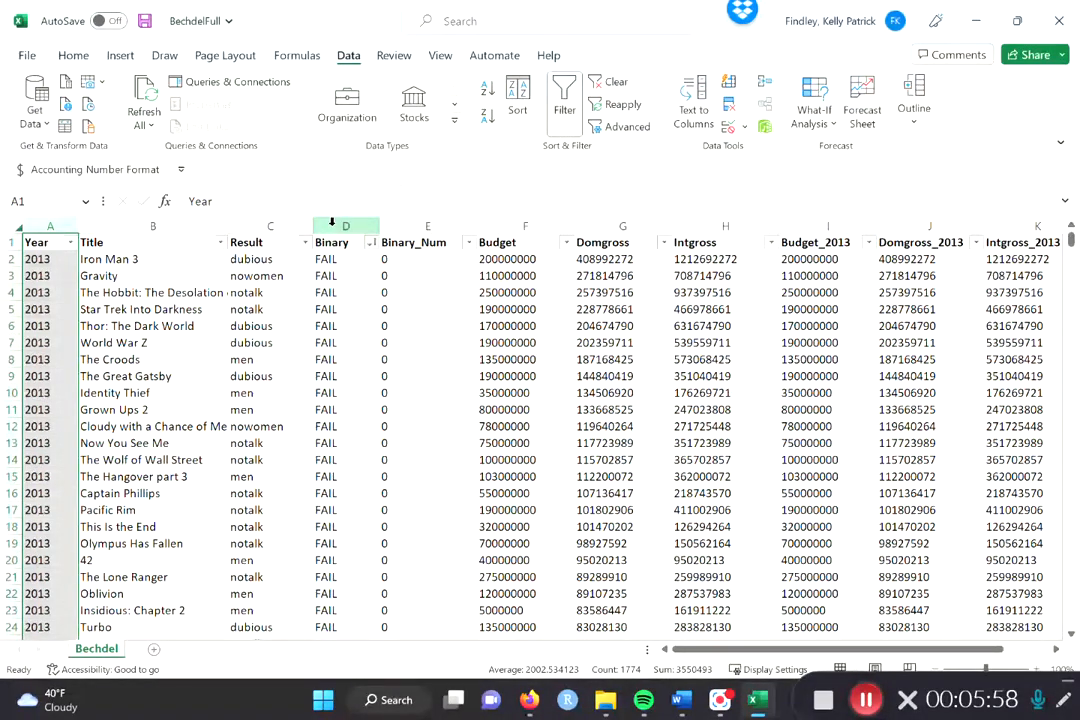
left_click(335, 225)
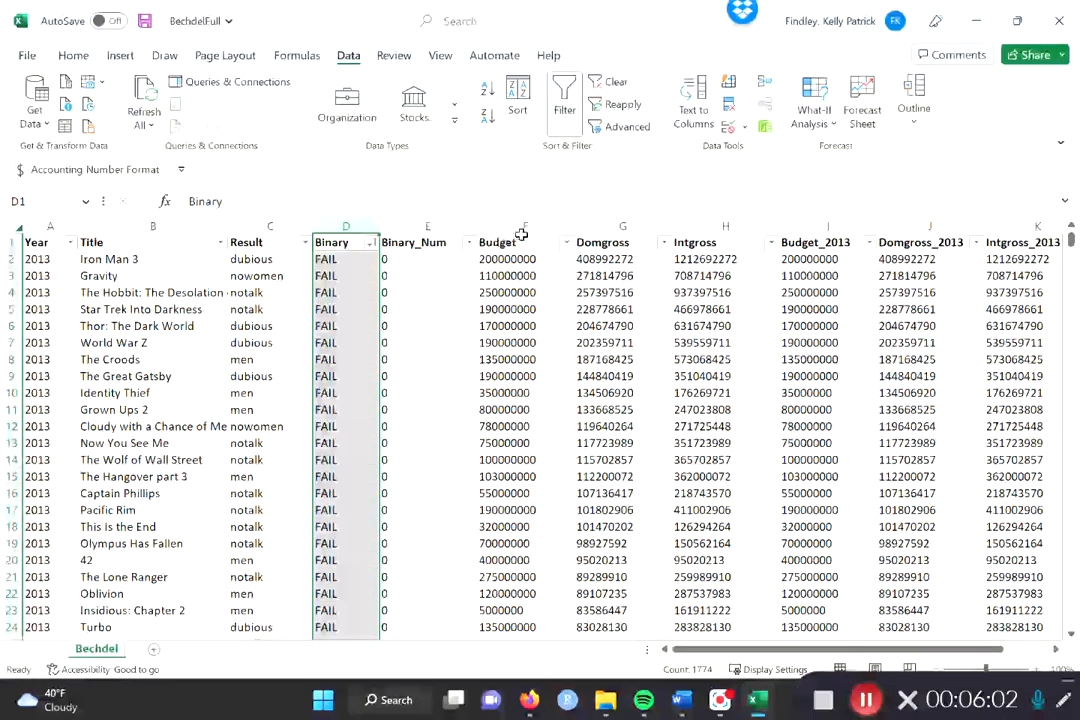
left_click(534, 225)
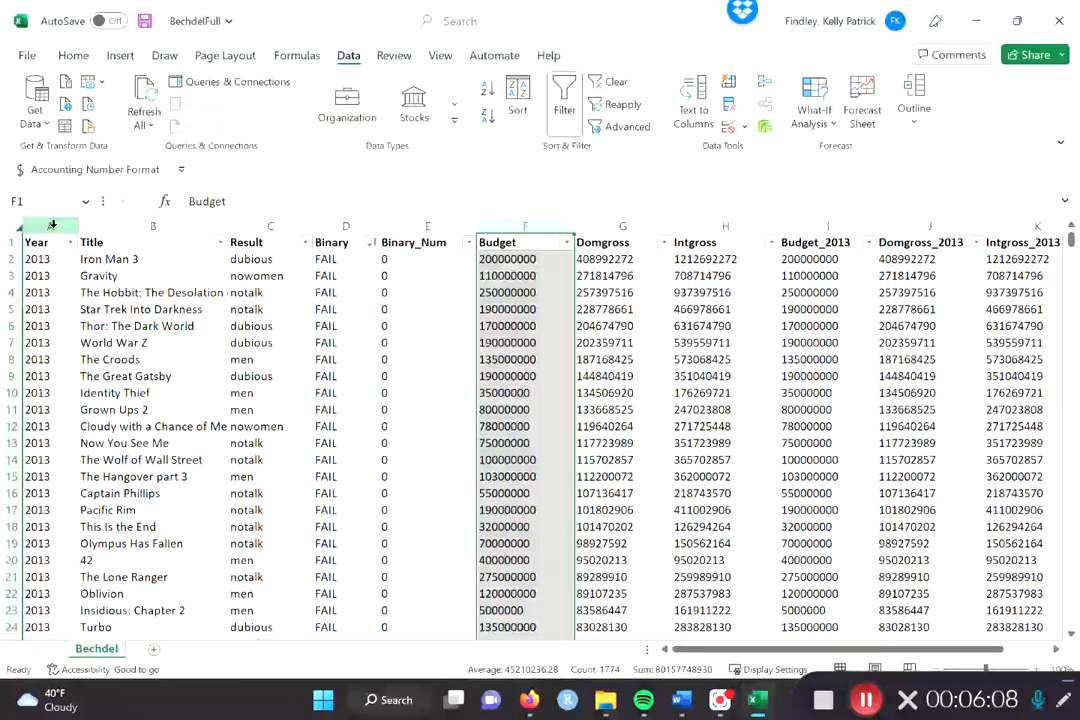
left_click(346, 224)
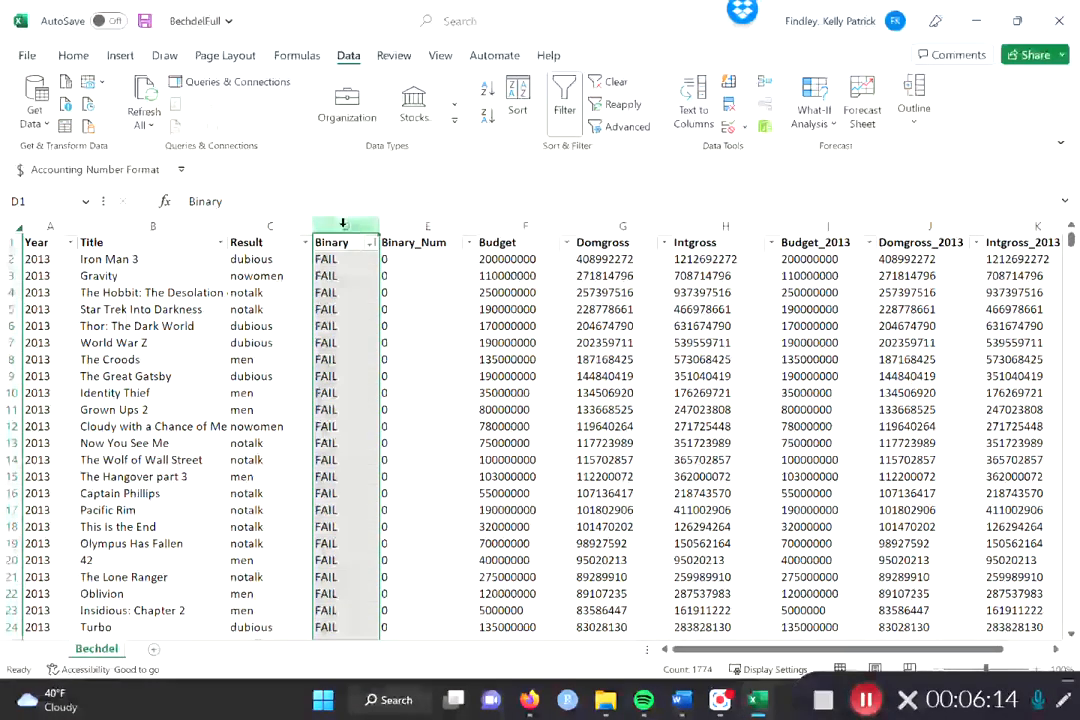
left_click(539, 228)
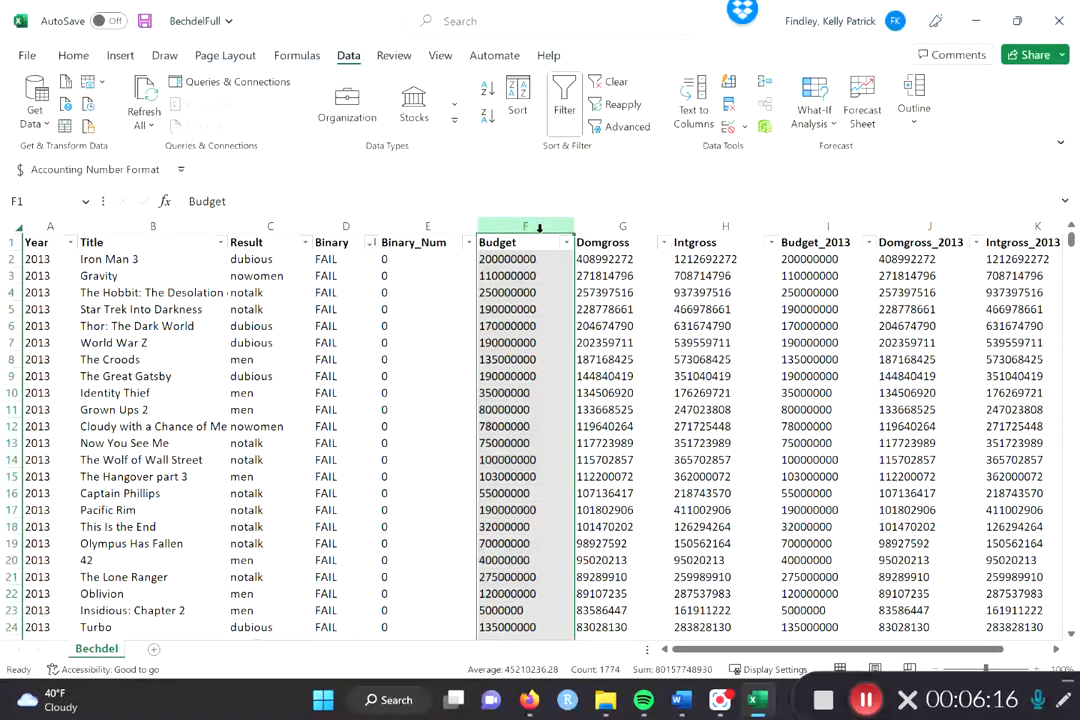
left_click(238, 277)
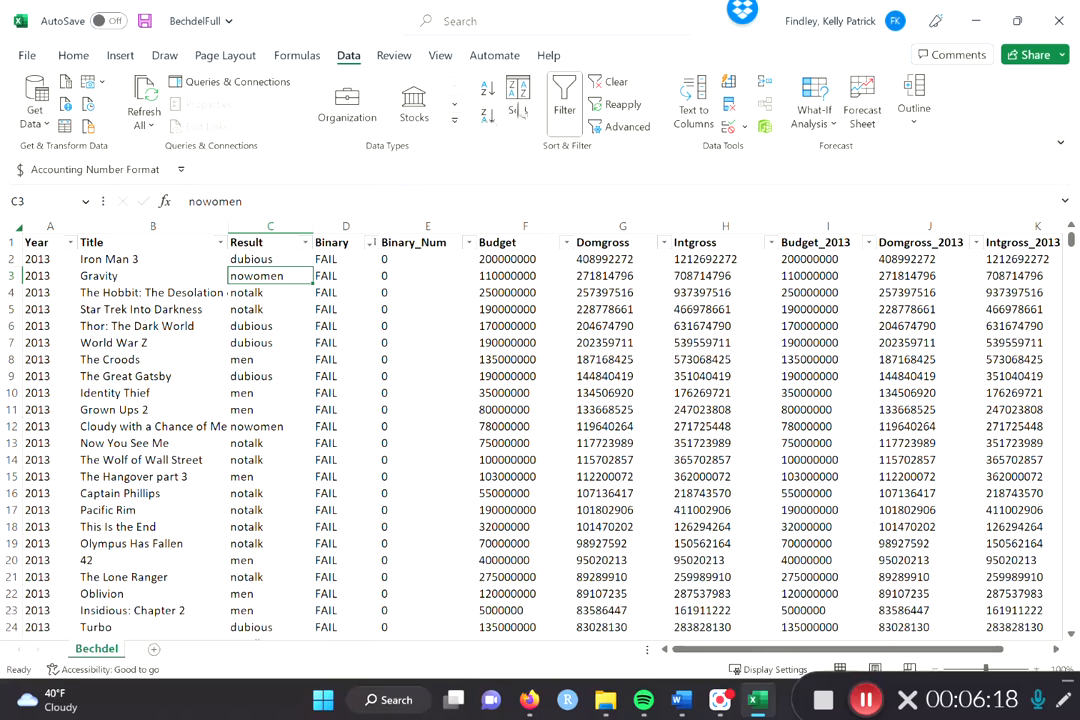
left_click(517, 110)
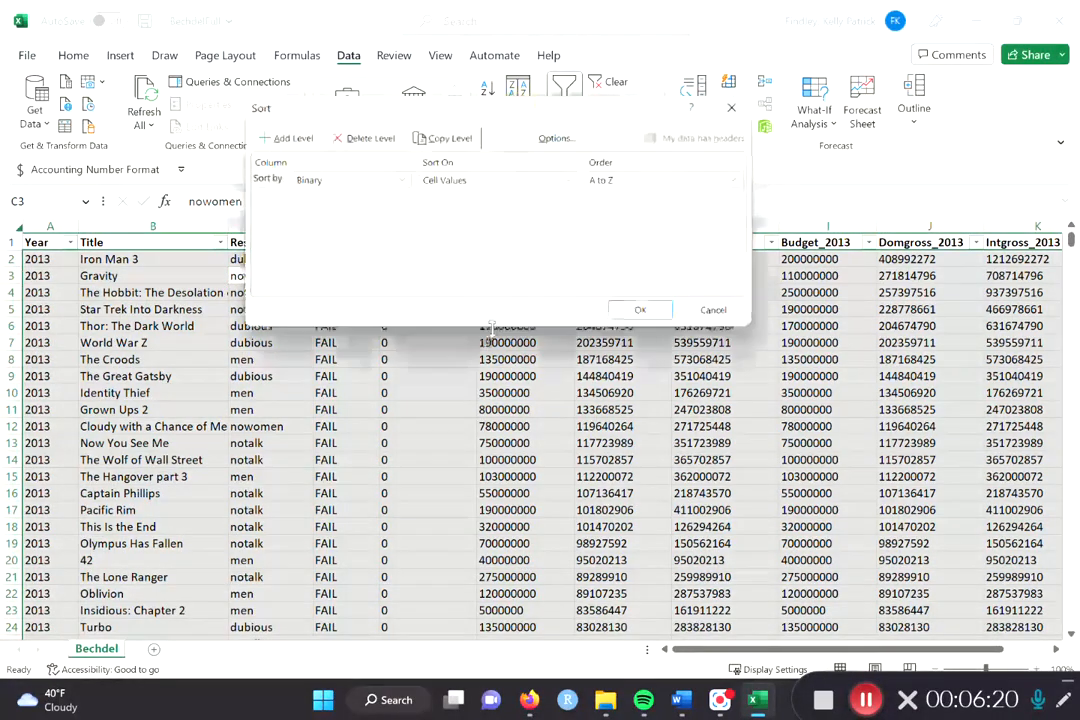
left_click(713, 311)
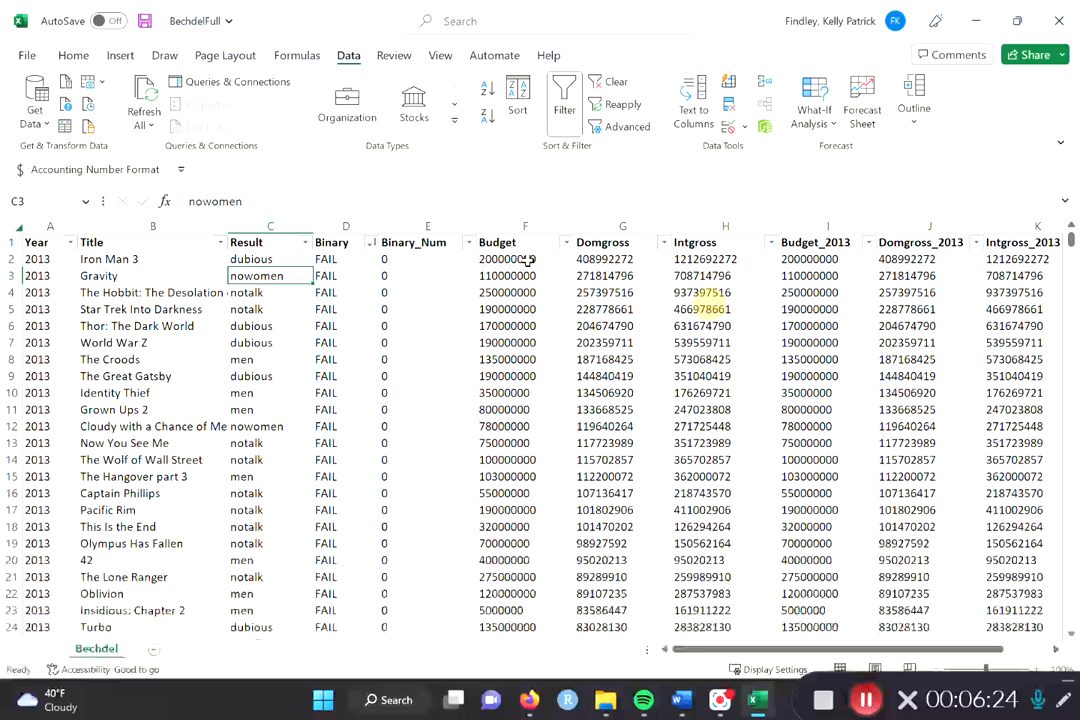
Start a custom sort from the Binary_Num column, expand the selection, and make Year the first sort key, largest to smallest
left_click(399, 224)
left_click(517, 105)
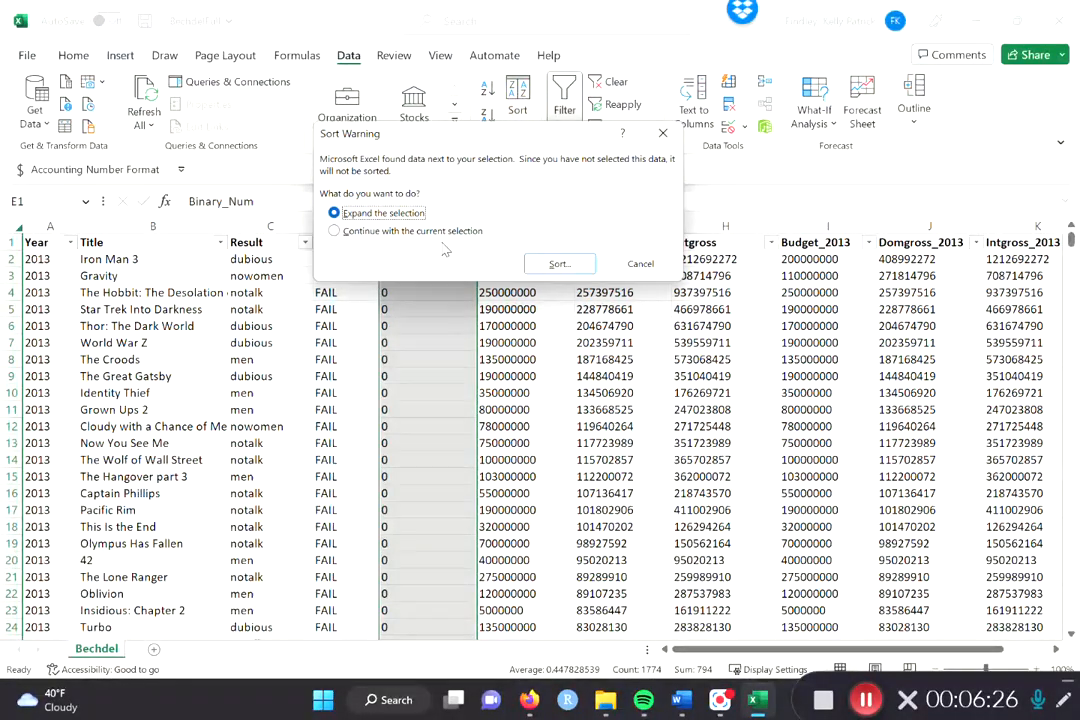
left_click(388, 233)
left_click(390, 214)
left_click(558, 264)
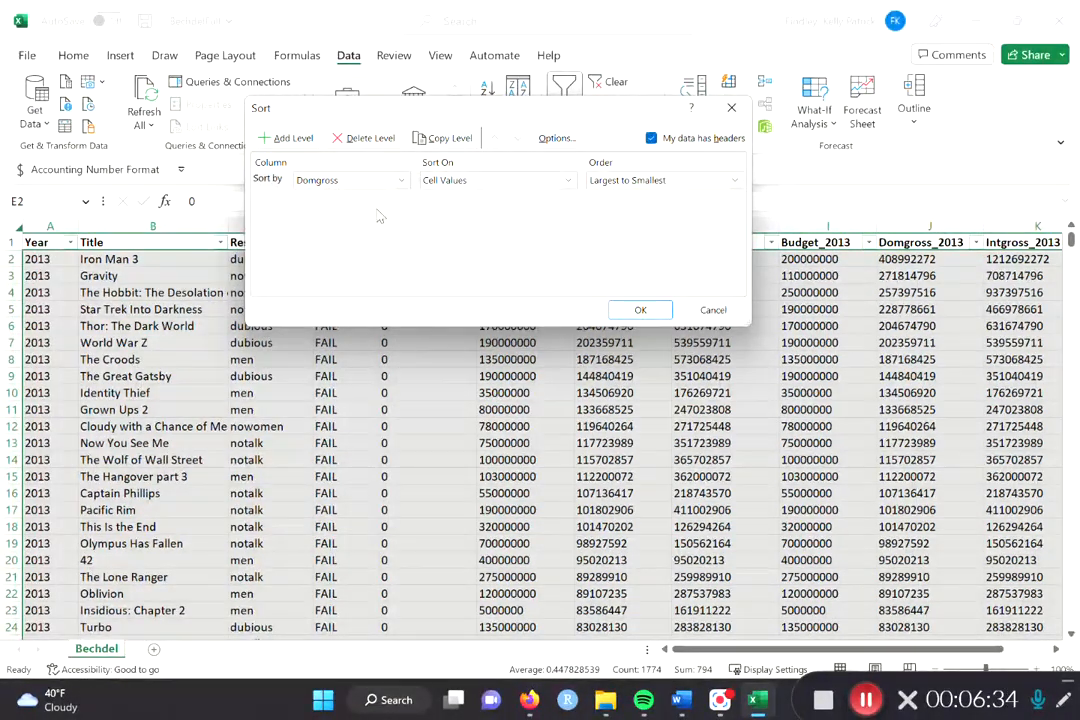
left_click(345, 180)
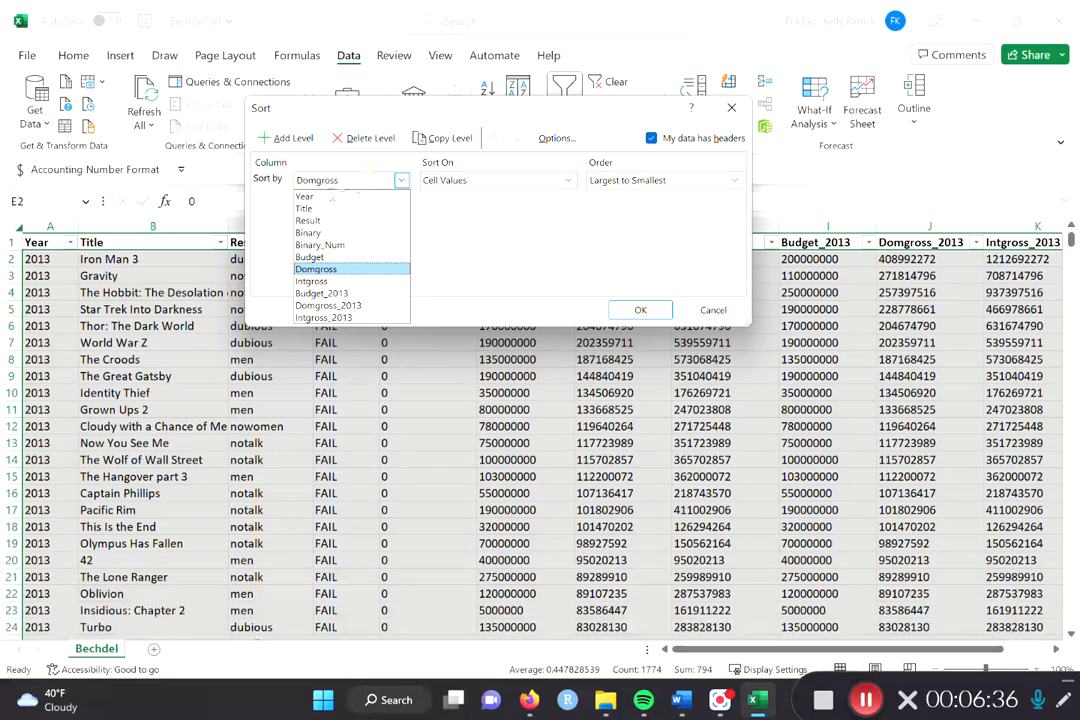
left_click(324, 195)
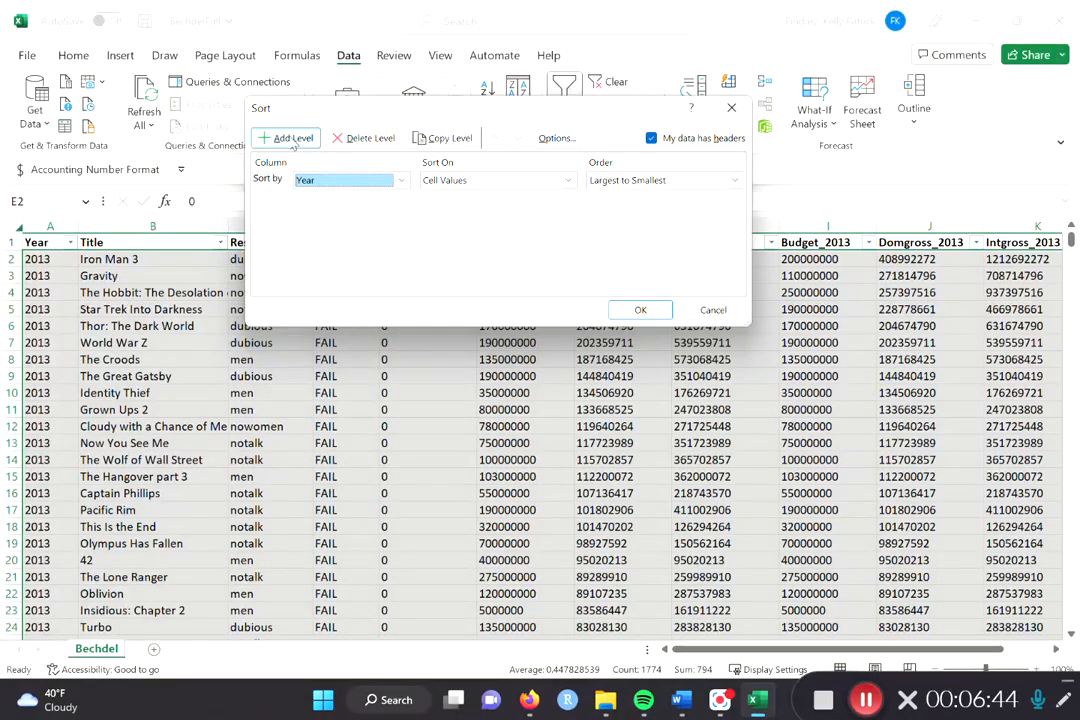
Add Binary as the second sort level and Budget as the third, both on cell values
left_click(291, 139)
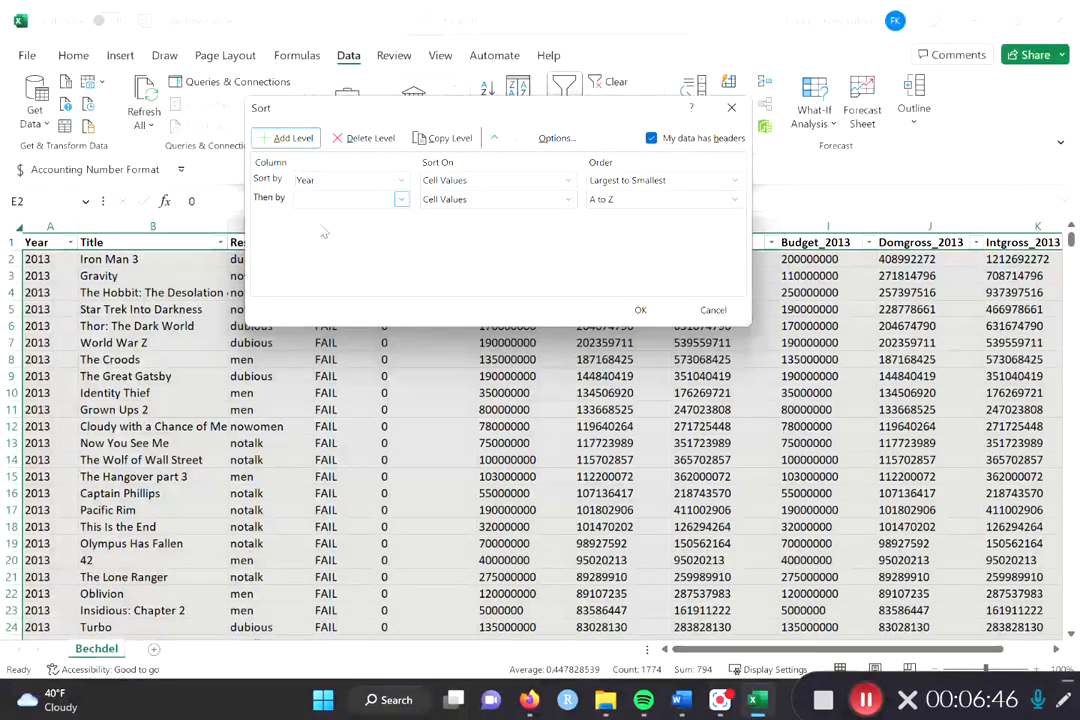
left_click(390, 199)
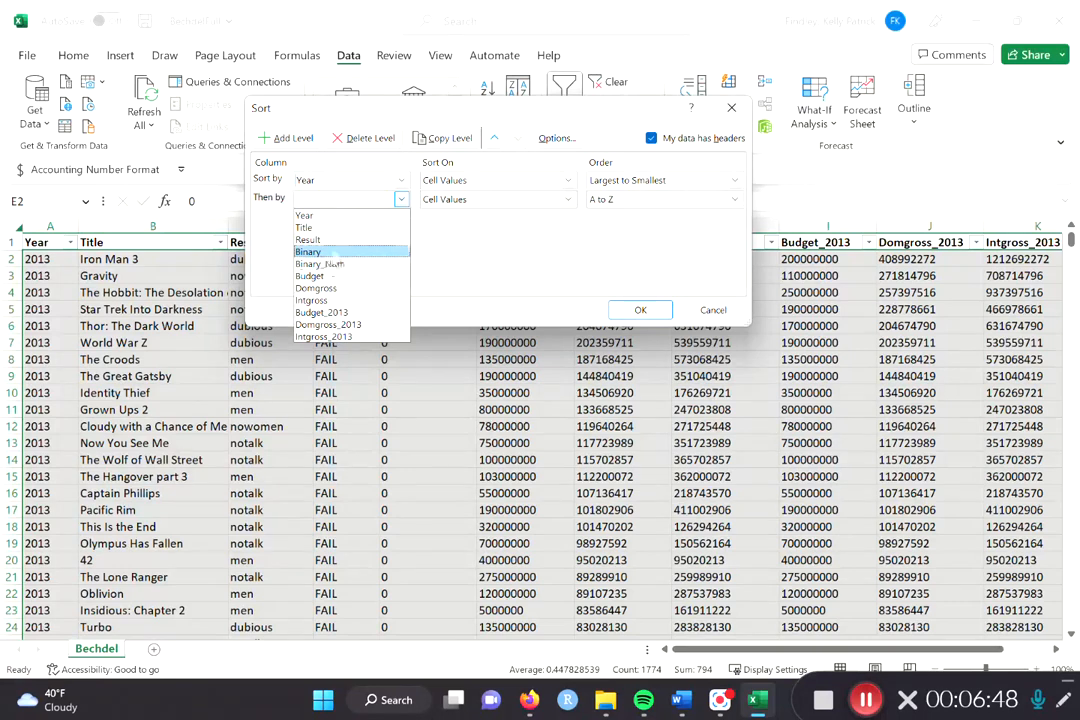
left_click(330, 252)
left_click(291, 138)
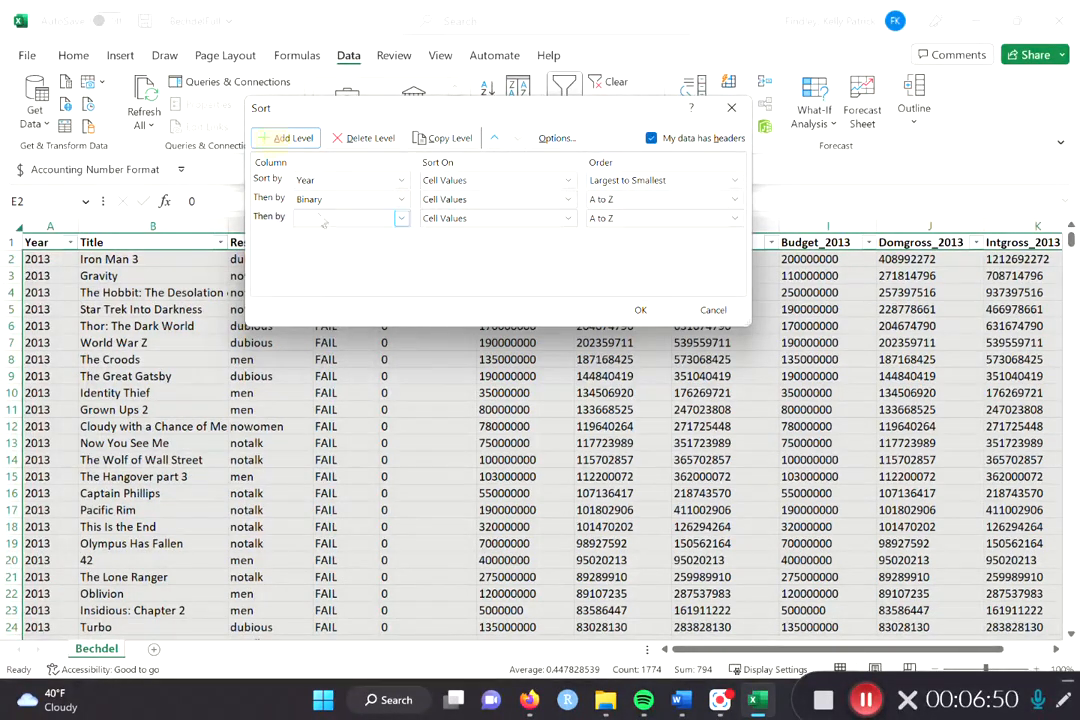
left_click(324, 220)
left_click(310, 295)
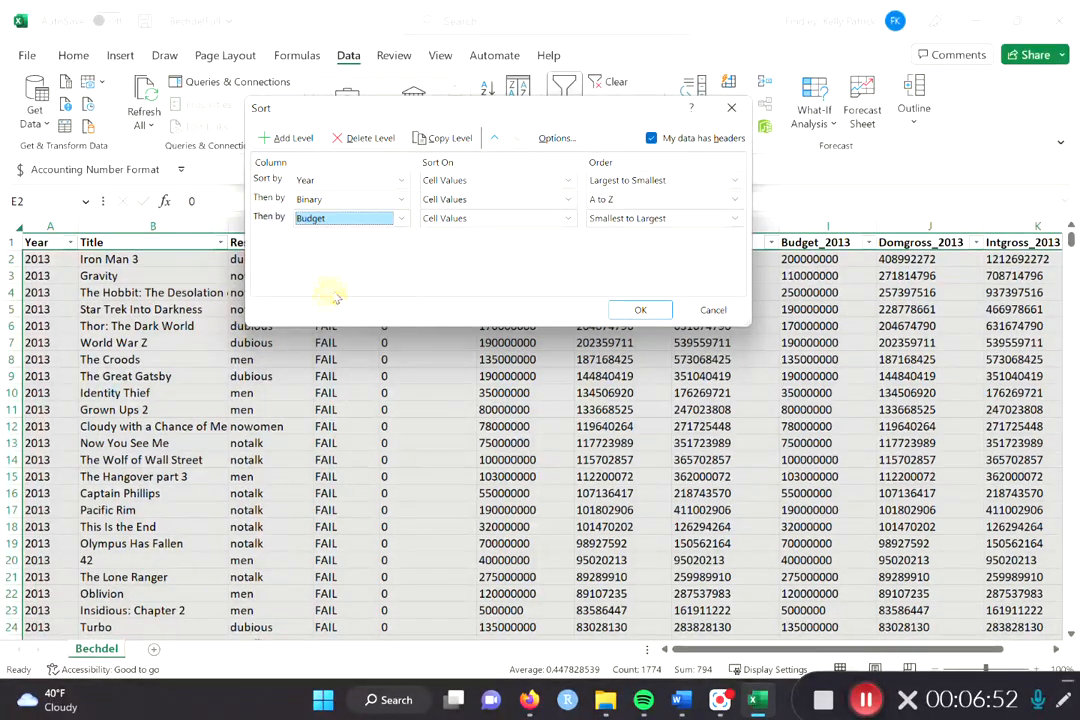
Order the Binary level Z to A and the Budget level Largest to Smallest, and apply the sort
left_click(636, 200)
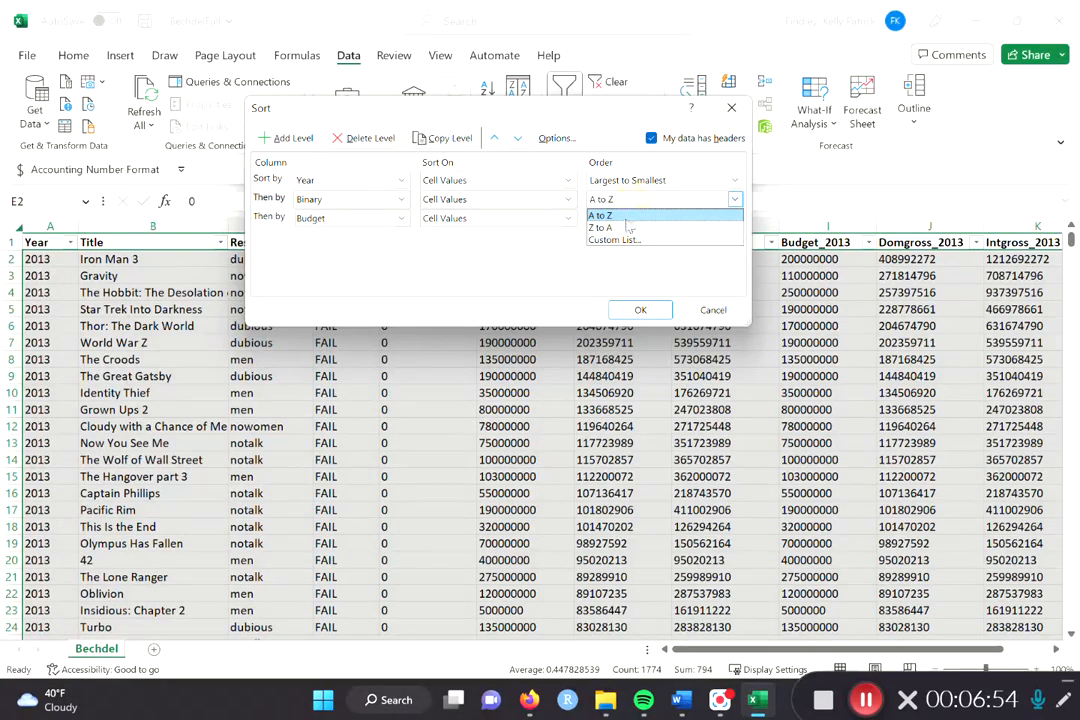
left_click(621, 226)
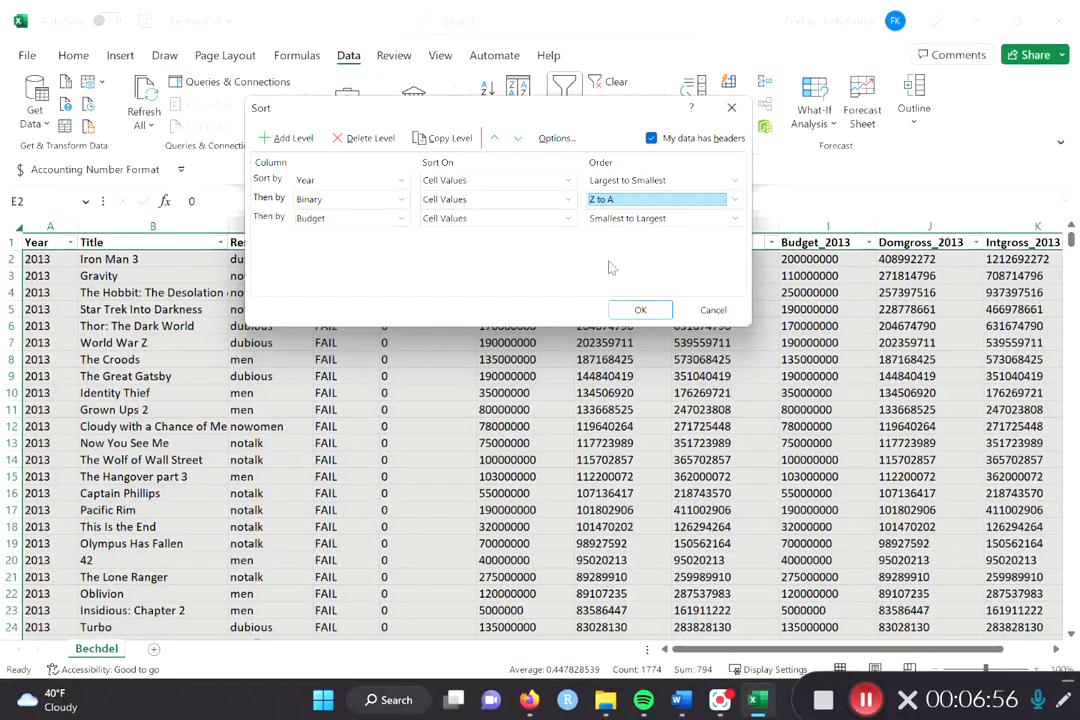
left_click(646, 218)
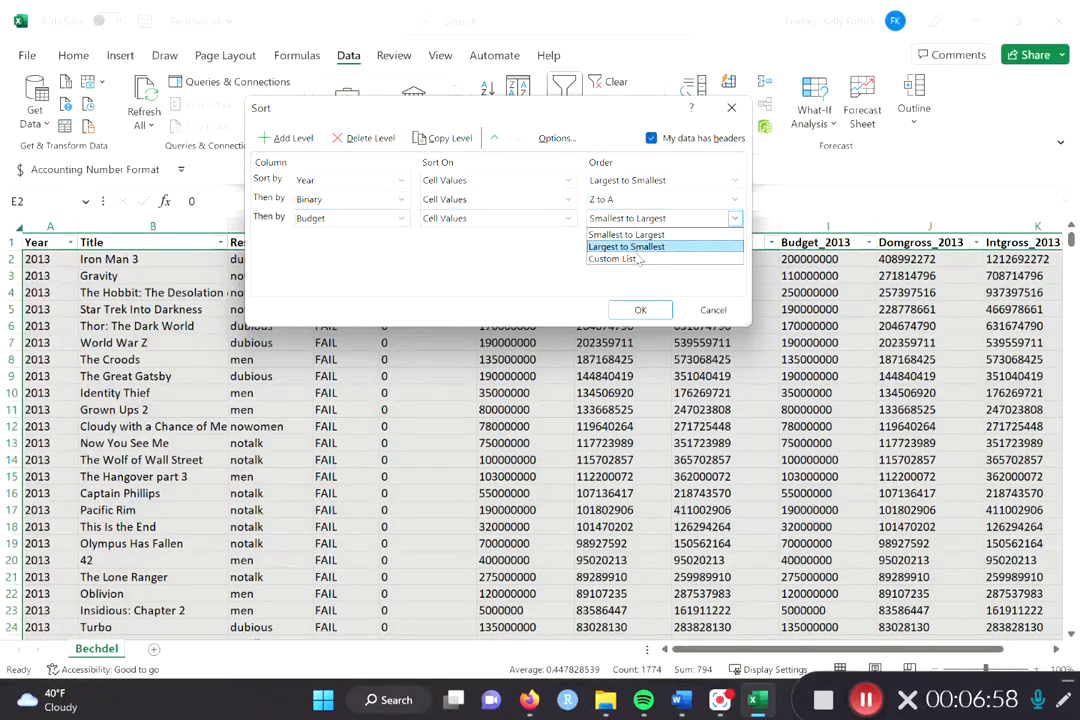
left_click(632, 247)
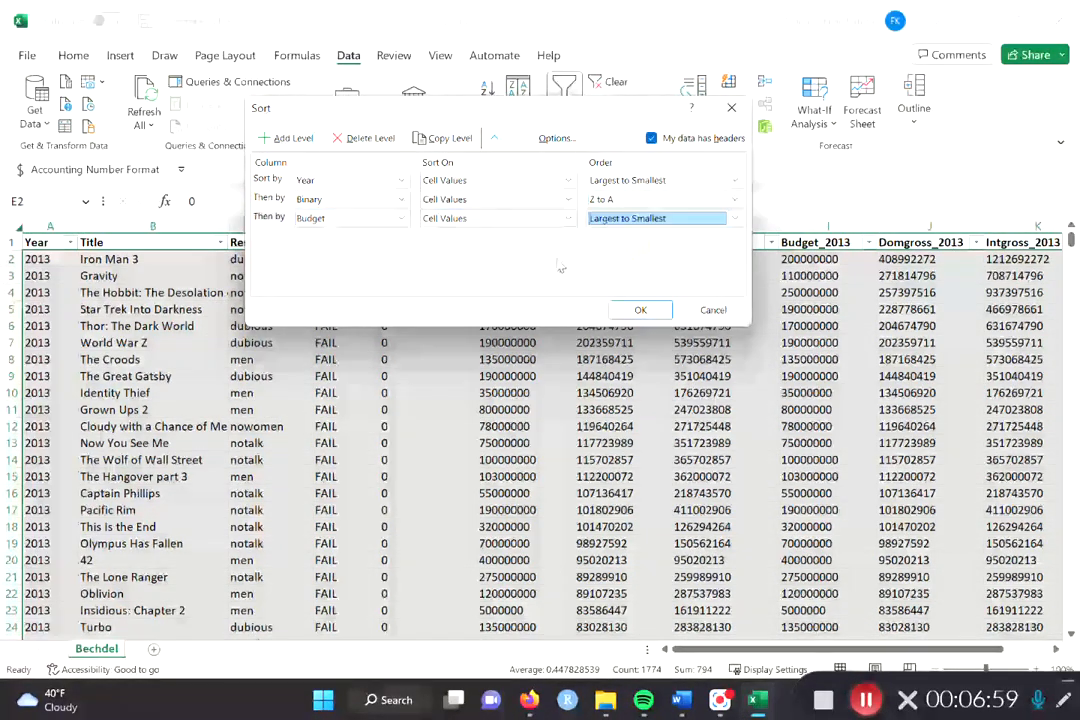
left_click(642, 313)
Examine the sorted table from the first 2013 rows to the start of 2012, checking the Year, Binary and Budget order
left_click(449, 293)
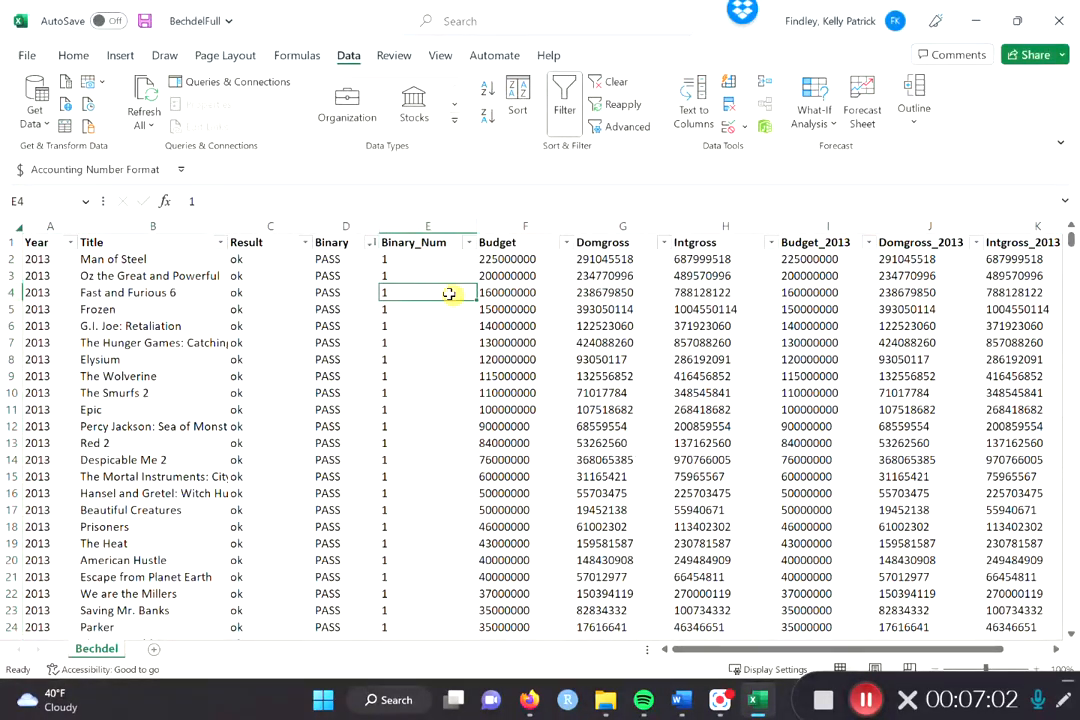
key("ctrl+Home")
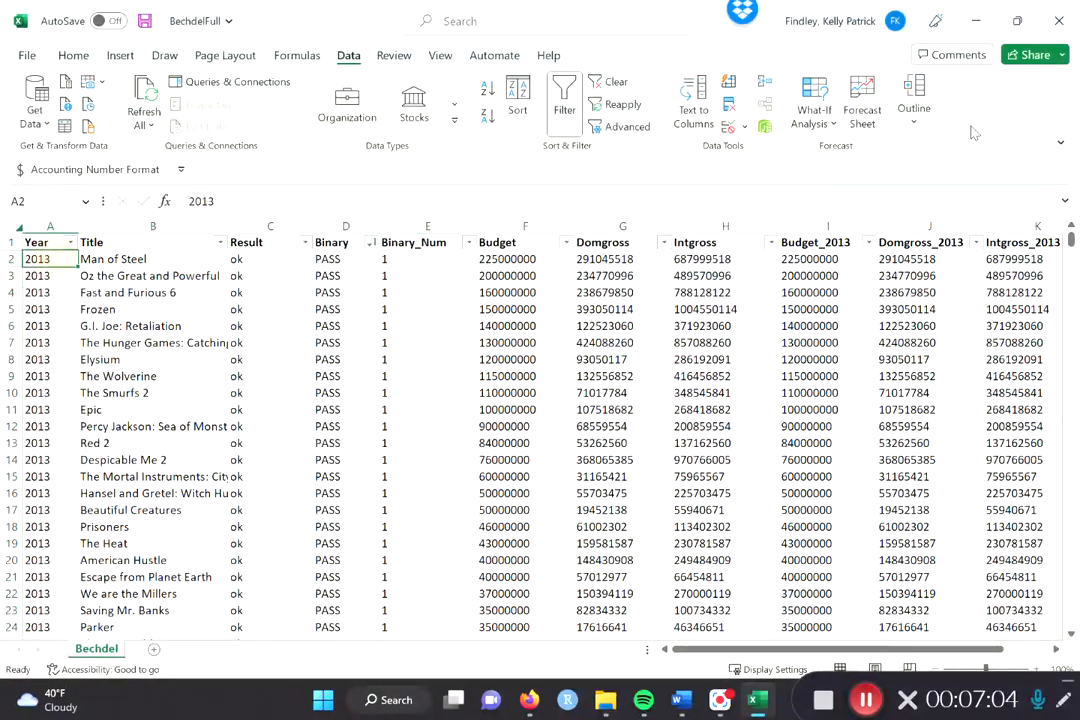
mouse_move(1069, 242)
left_mouse_down()
mouse_move(1069, 275)
mouse_move(1069, 240)
left_mouse_up()
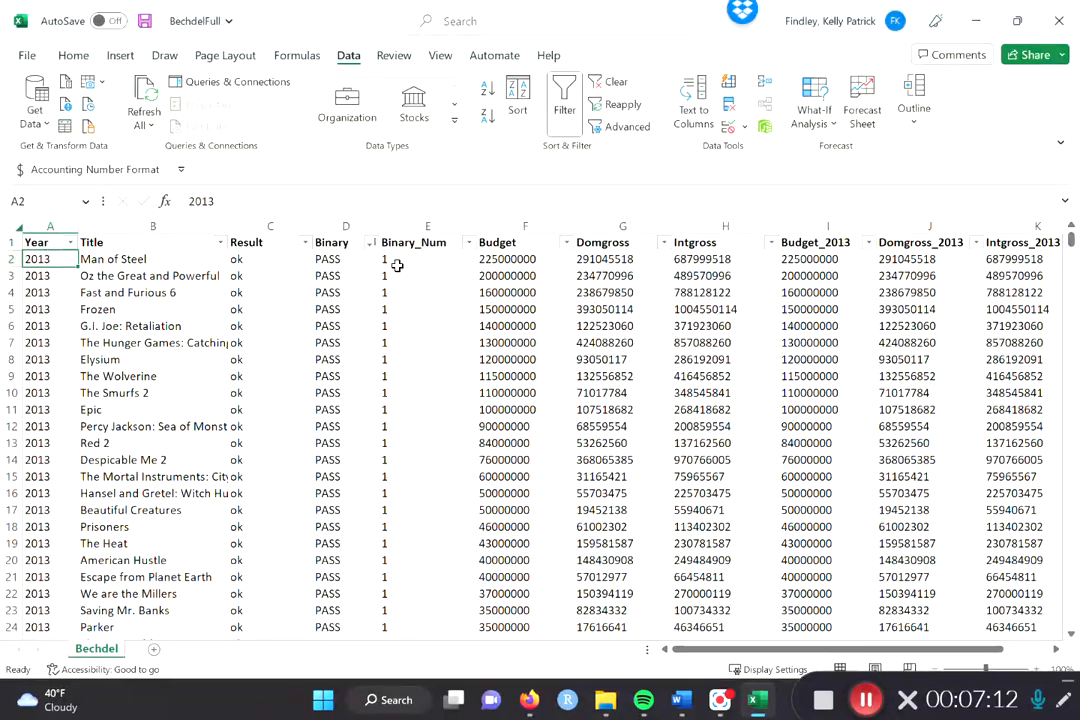
left_click(348, 260)
scroll(348, 270, "down", 20)
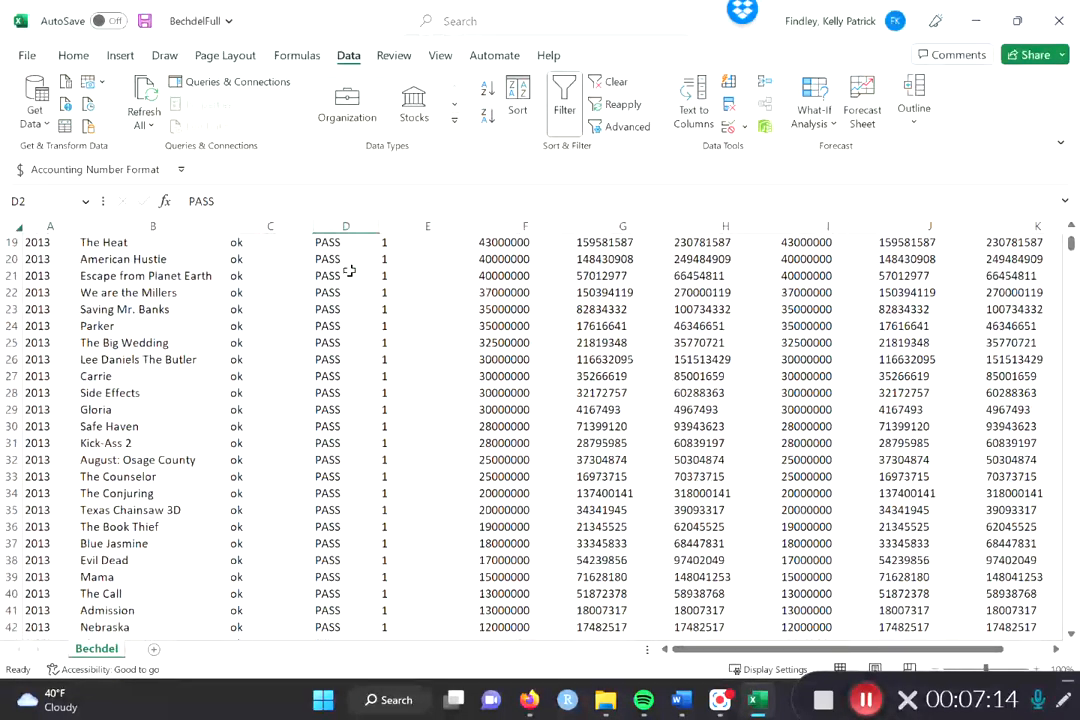
scroll(338, 376, "down", 10)
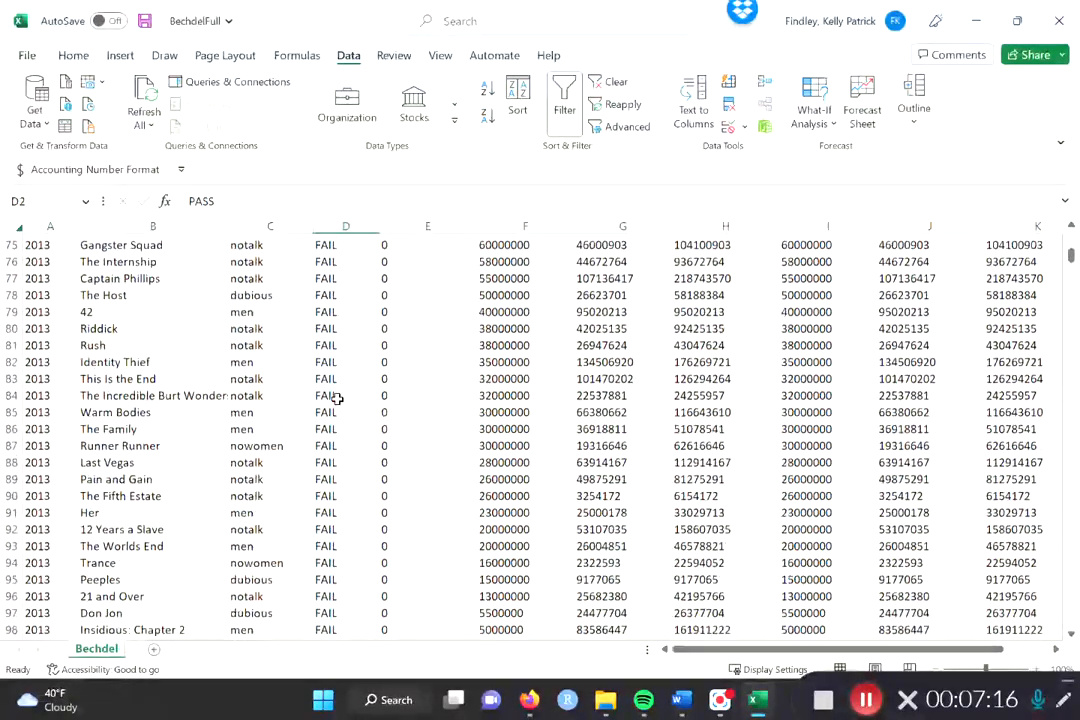
scroll(339, 393, "up", 1)
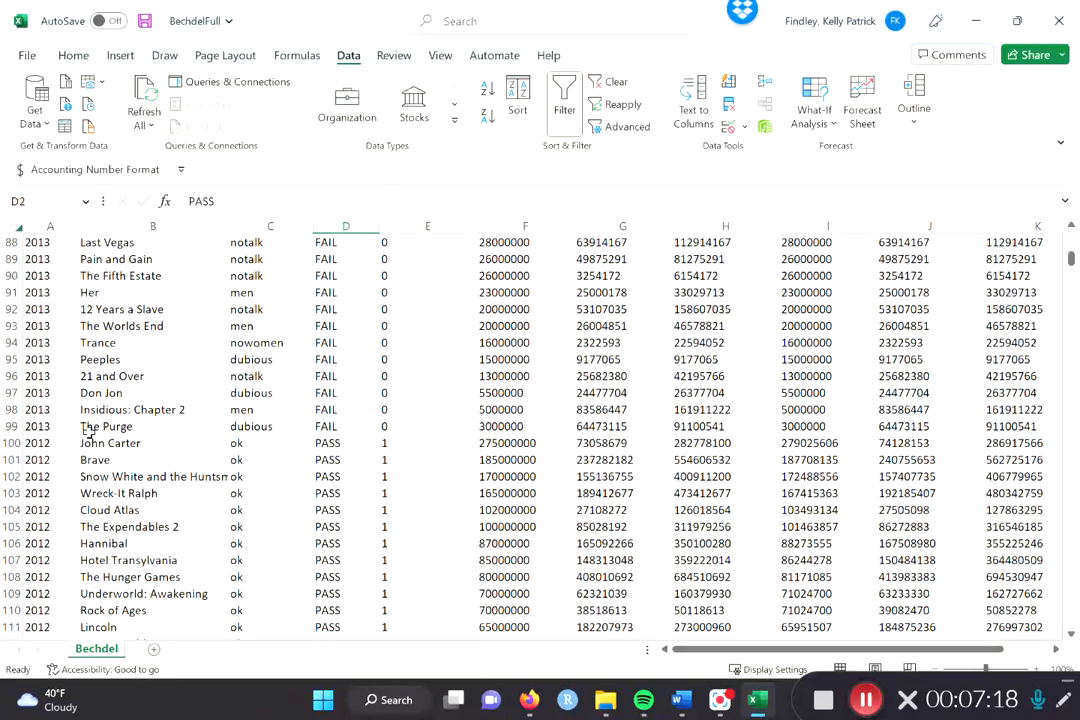
Check how Budget is ordered within the 2013 PASS and FAIL groups and on into the 2012 PASS rows
left_click_drag(36, 443, 359, 448)
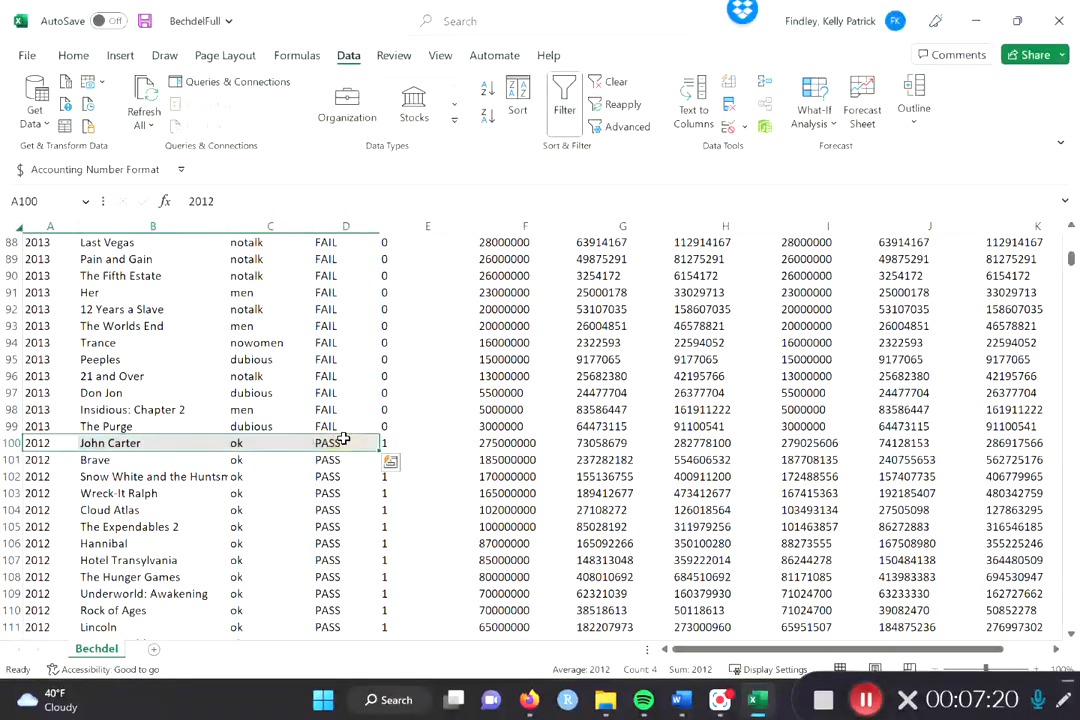
scroll(359, 448, "up", 20)
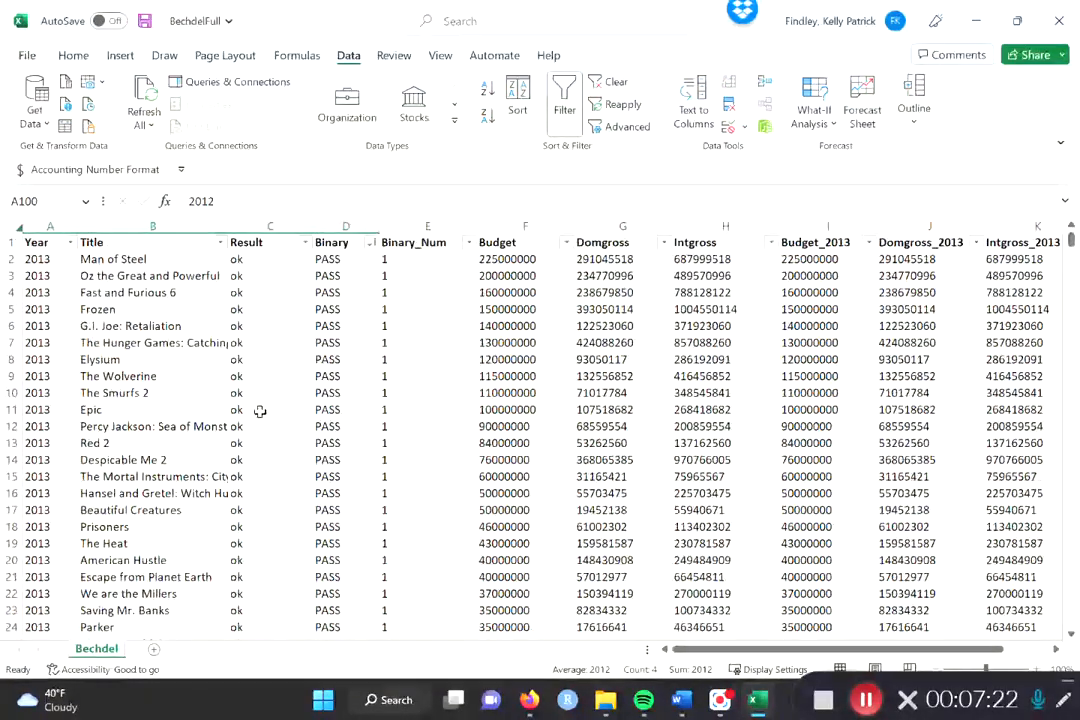
left_click(340, 259)
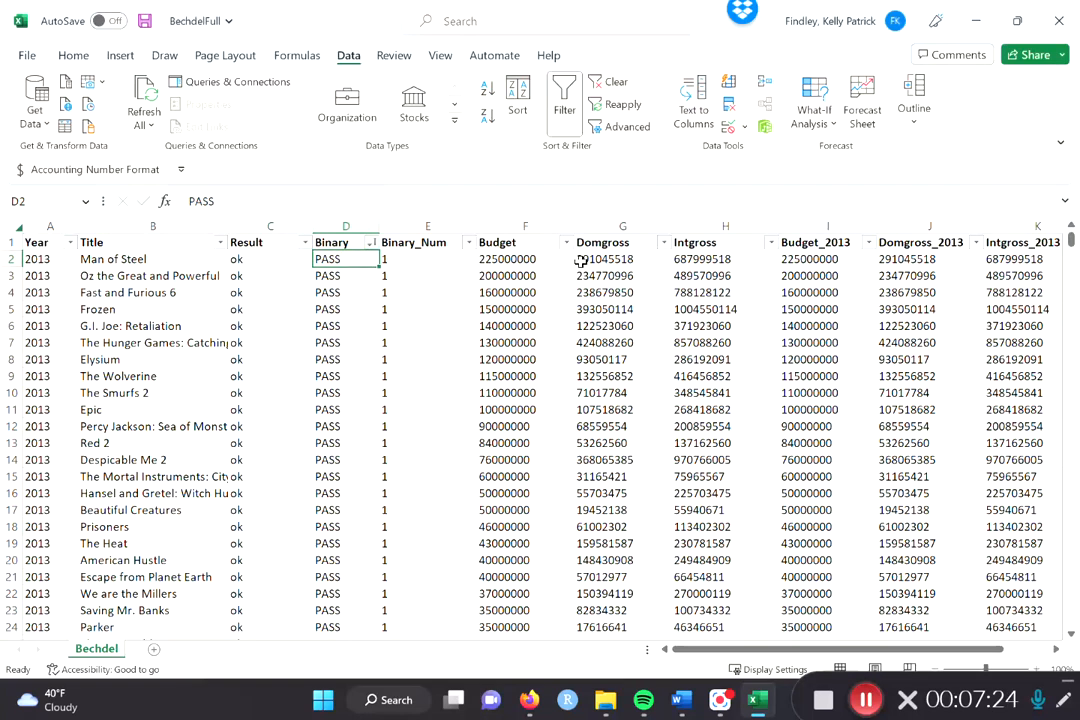
left_click_drag(548, 262, 550, 441)
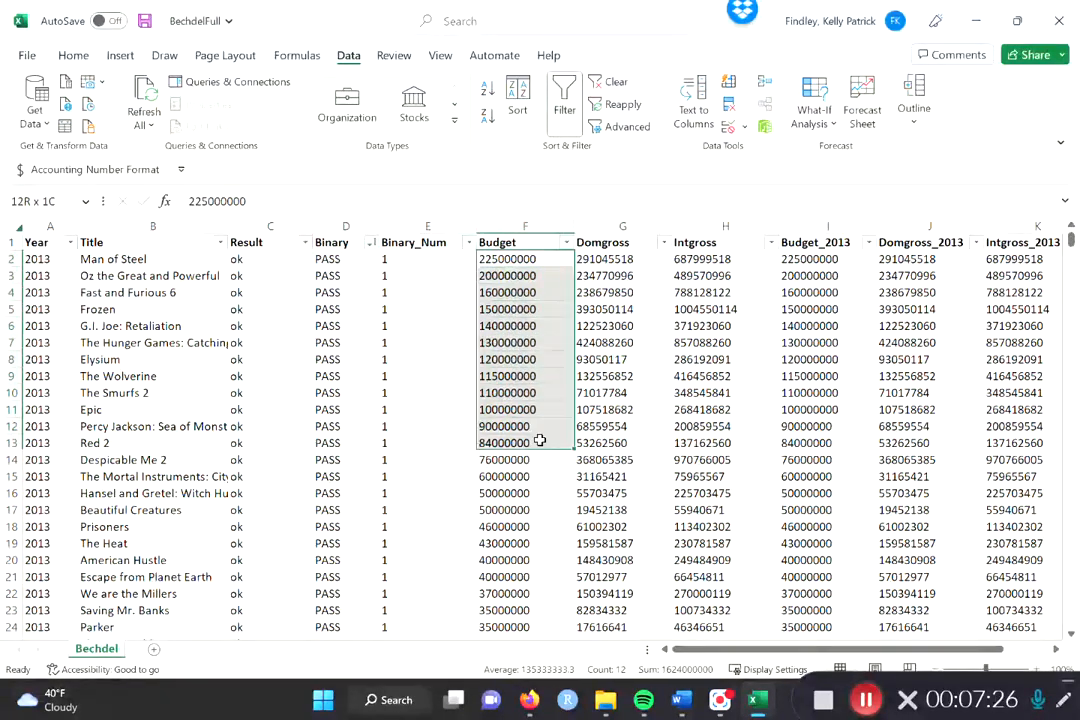
scroll(533, 511, "down", 2)
scroll(533, 511, "down", 12)
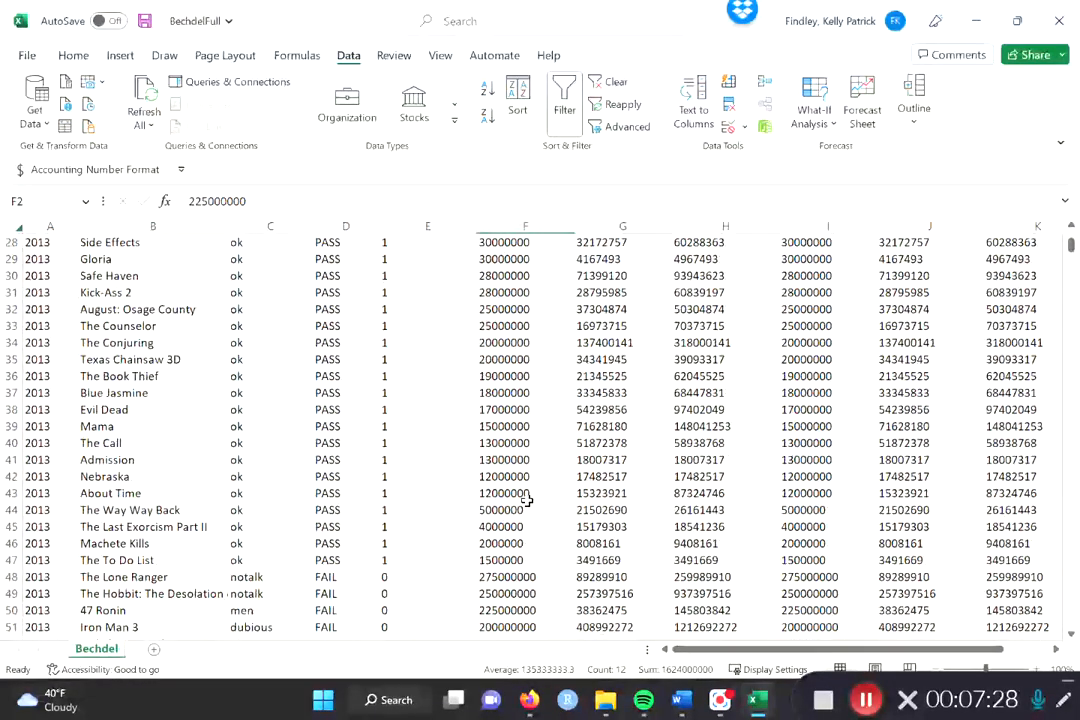
left_click(511, 424)
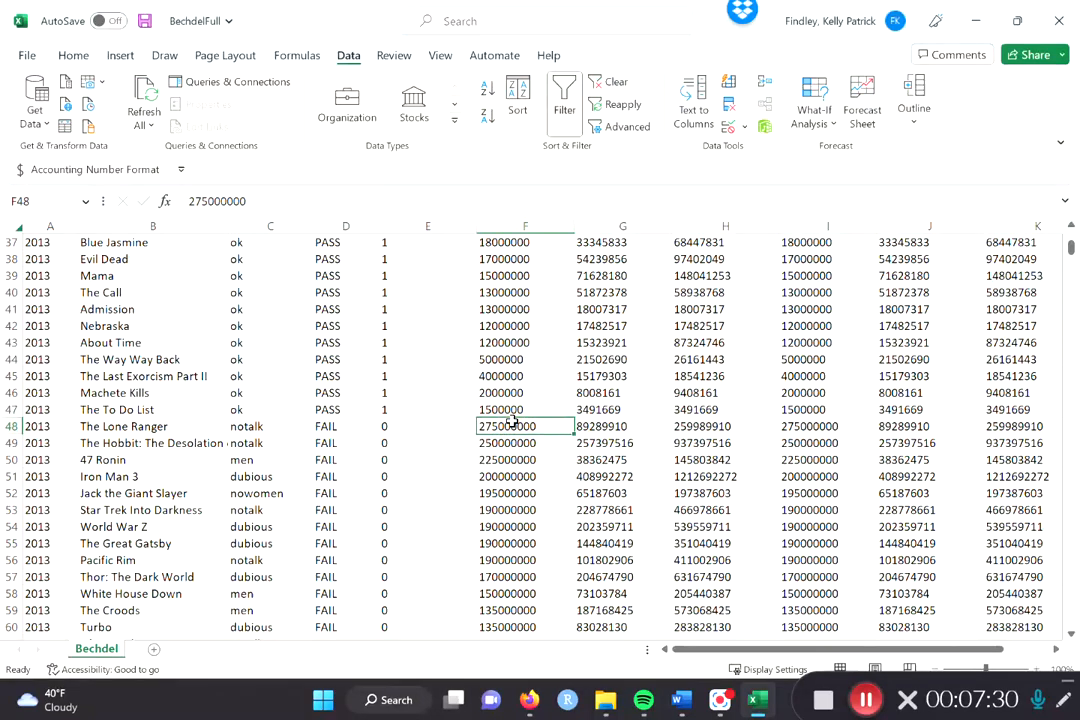
scroll(515, 400, "down", 14)
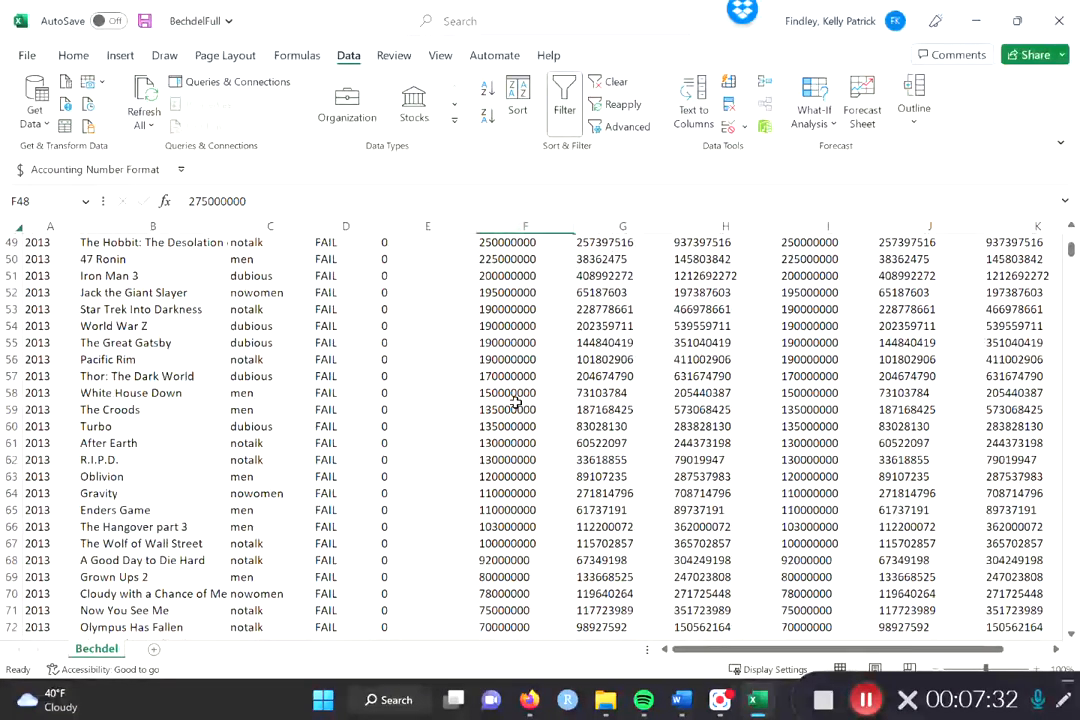
scroll(480, 453, "down", 14)
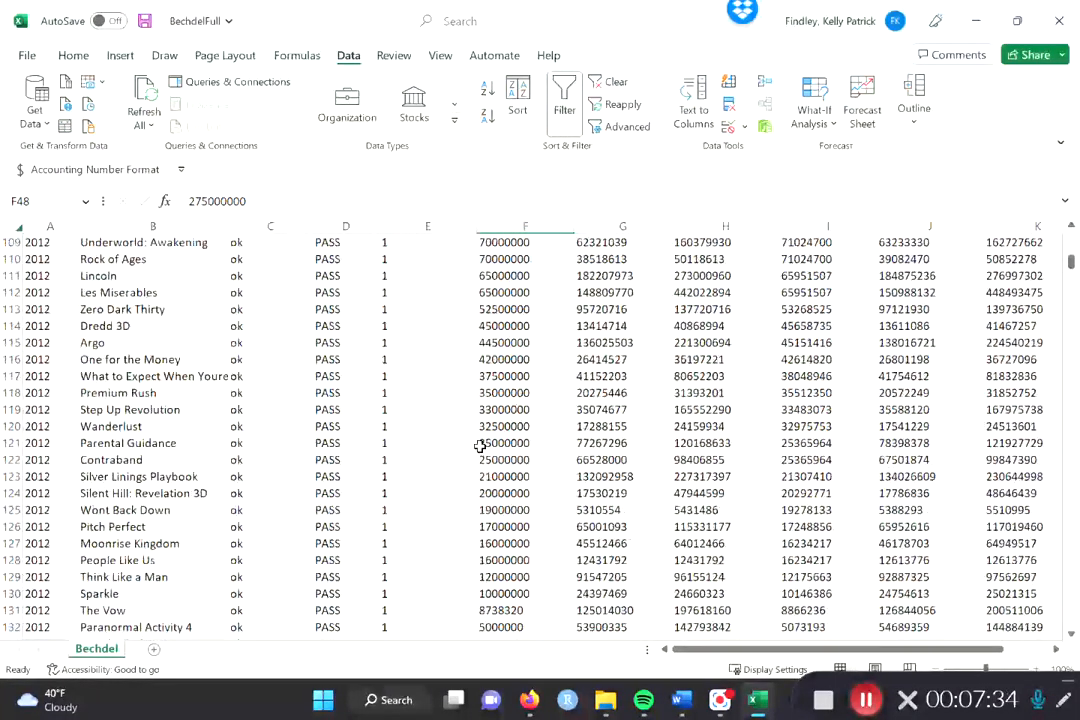
Return to the start of the table and review the three sort key columns in order: Year, Binary and Budget
left_click_drag(1072, 264, 1071, 236)
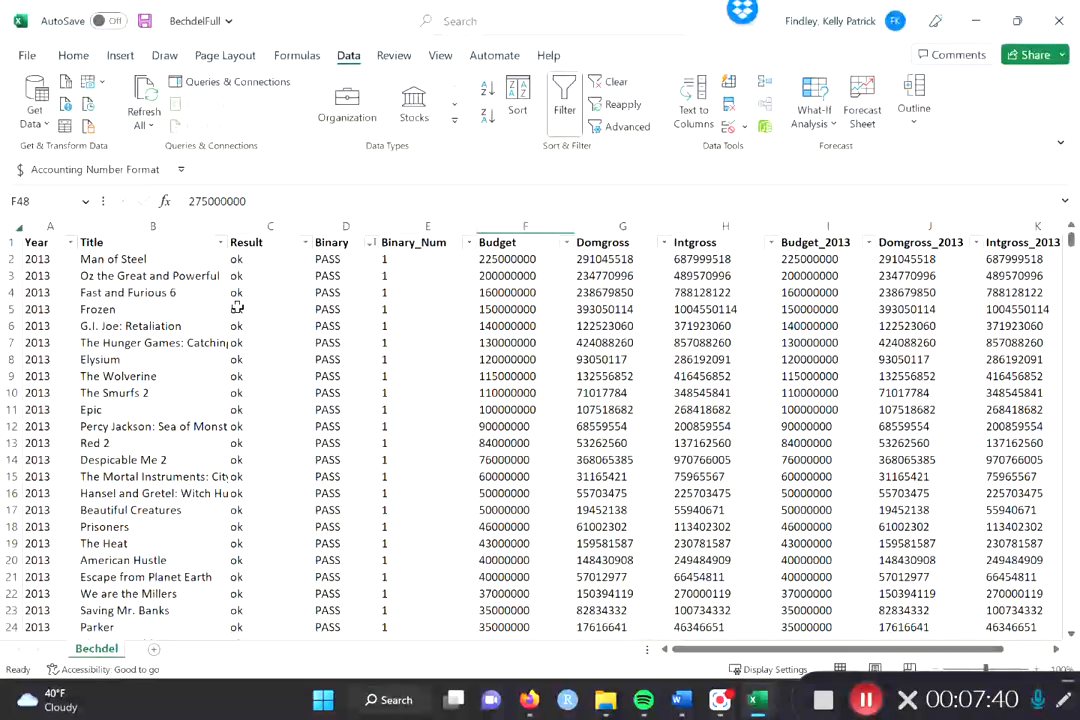
left_click(60, 259)
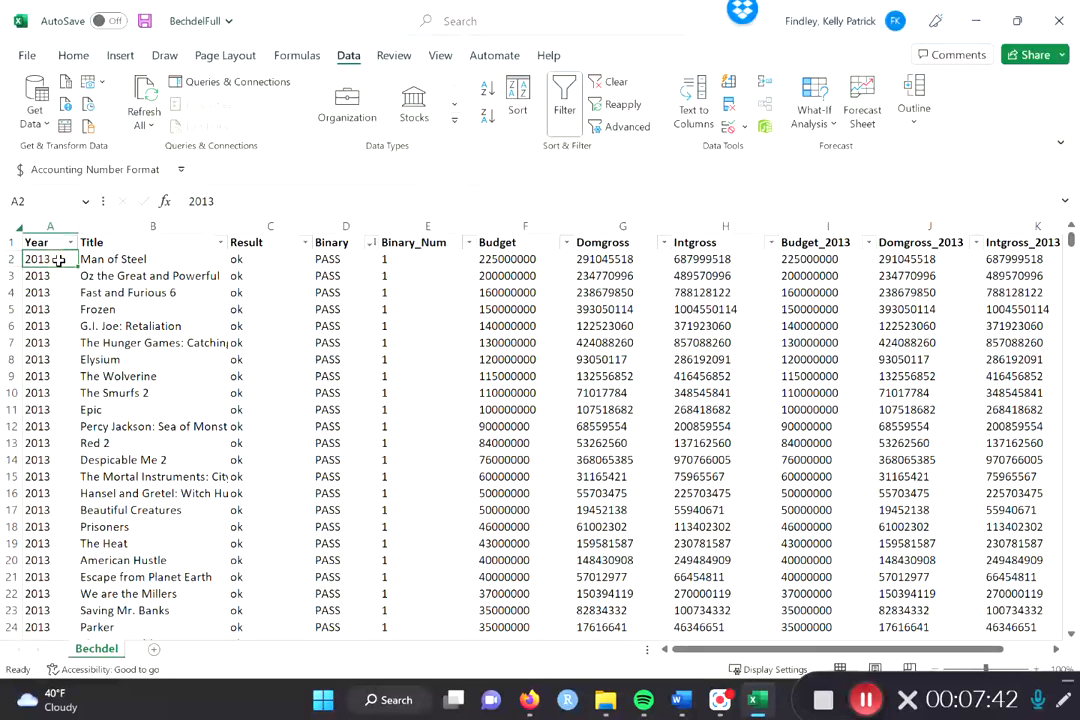
left_click_drag(57, 259, 45, 526)
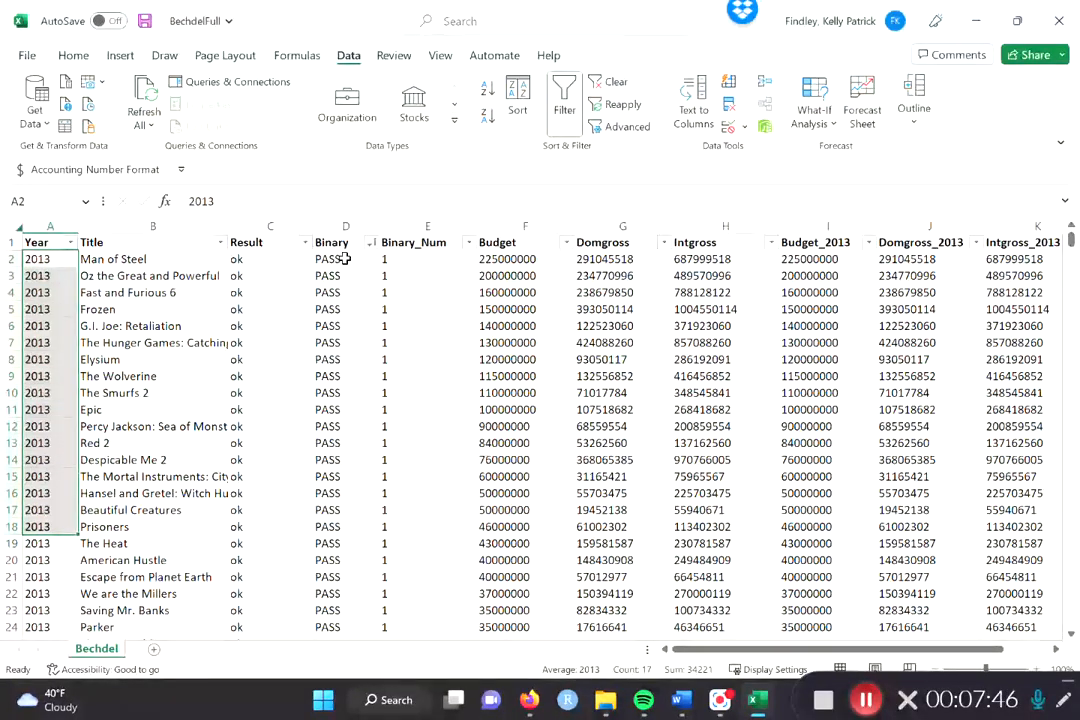
left_click(344, 259)
left_click(350, 232)
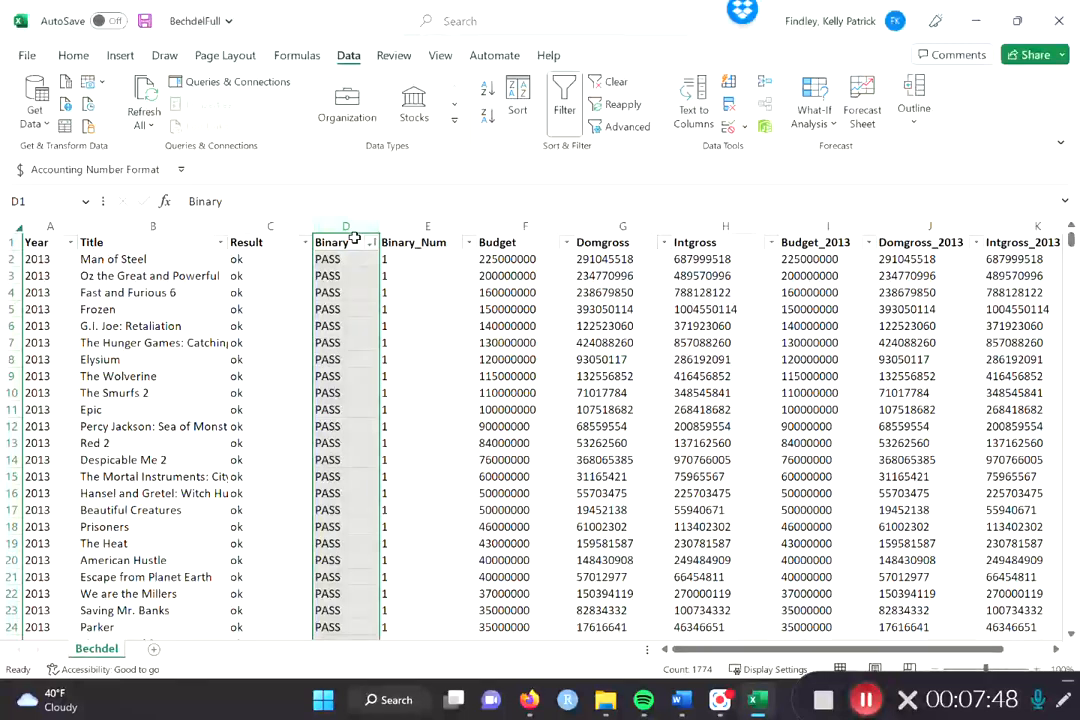
left_click(518, 224)
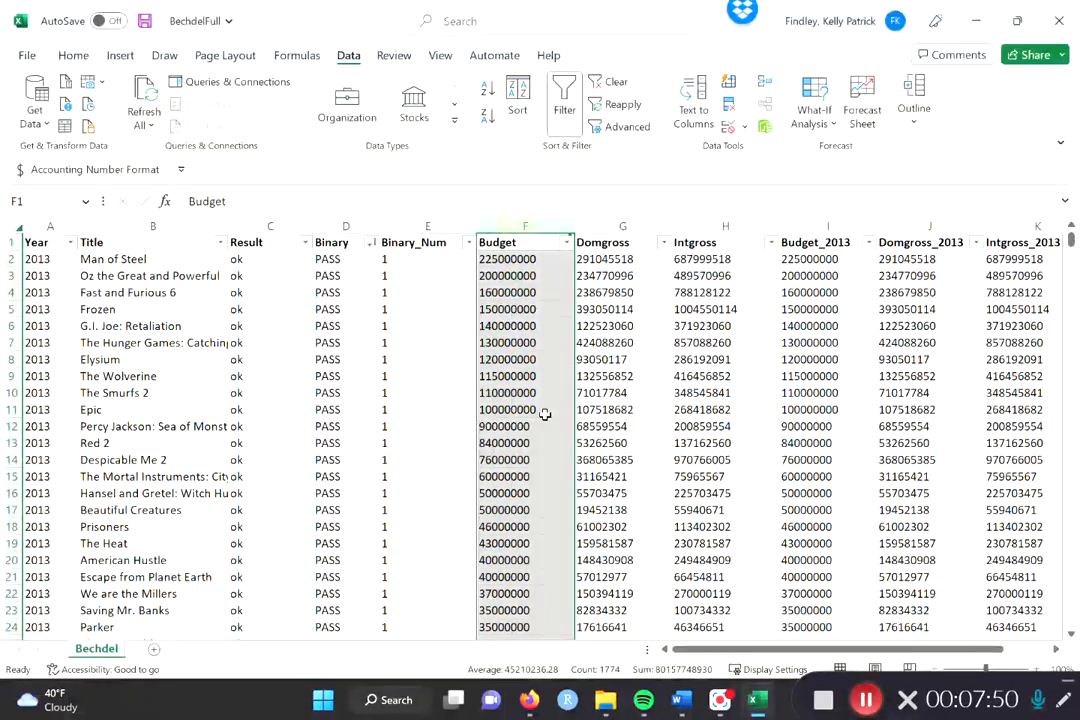
left_click(434, 375)
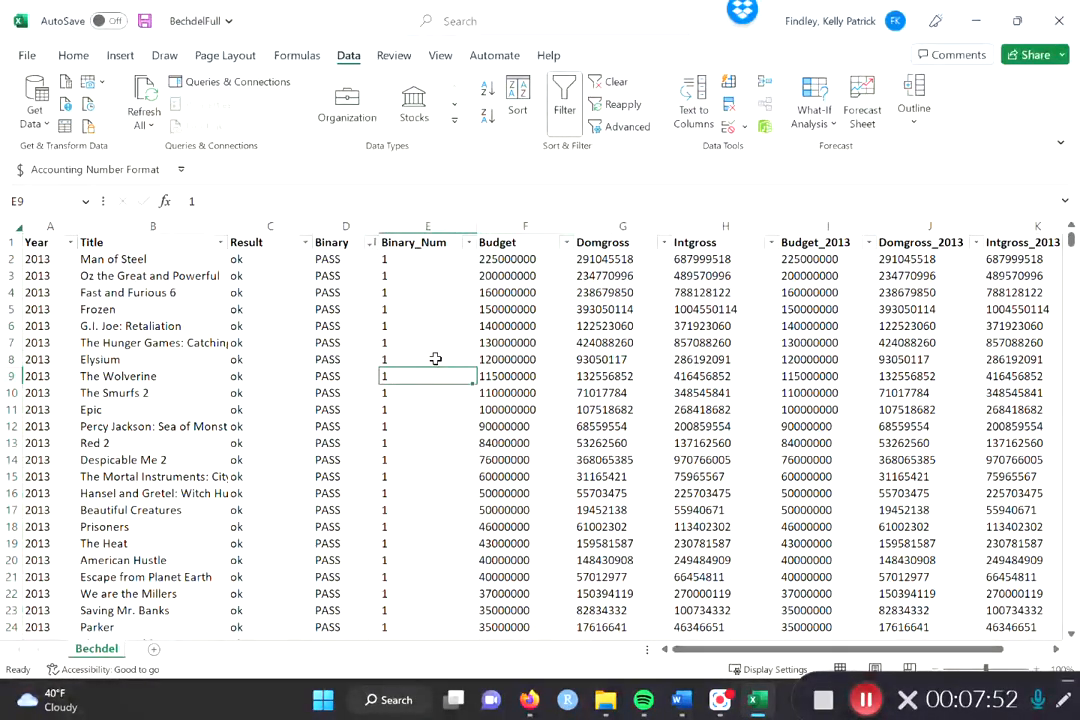